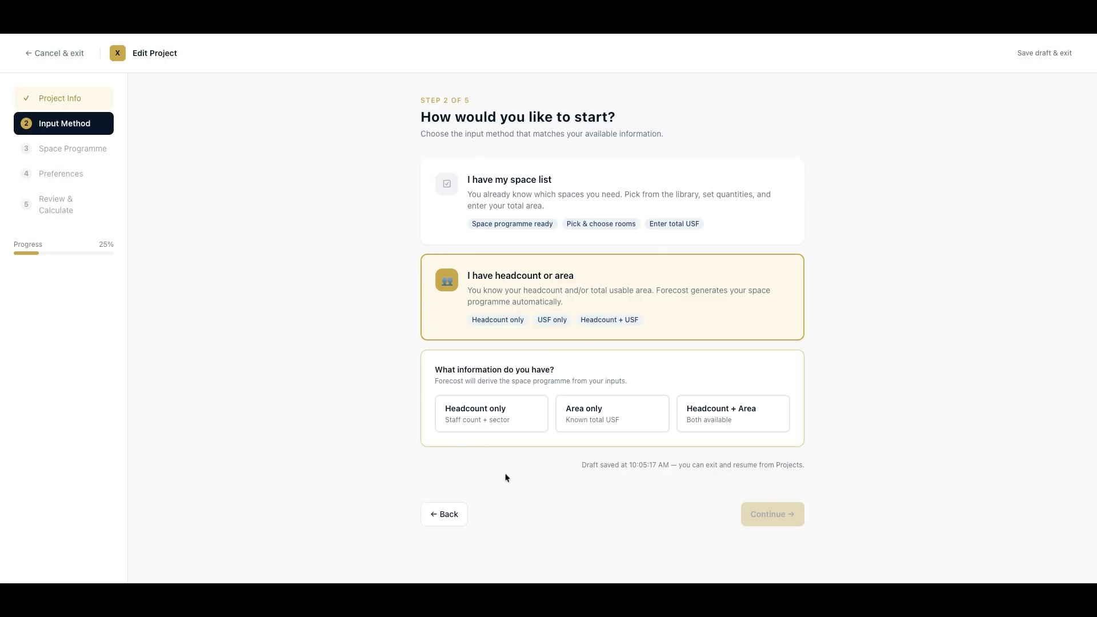
- Examine the fields offered by the Headcount only, Area only and Headcount + Area input options
click(486, 424)
scroll(480, 424, down, 2)
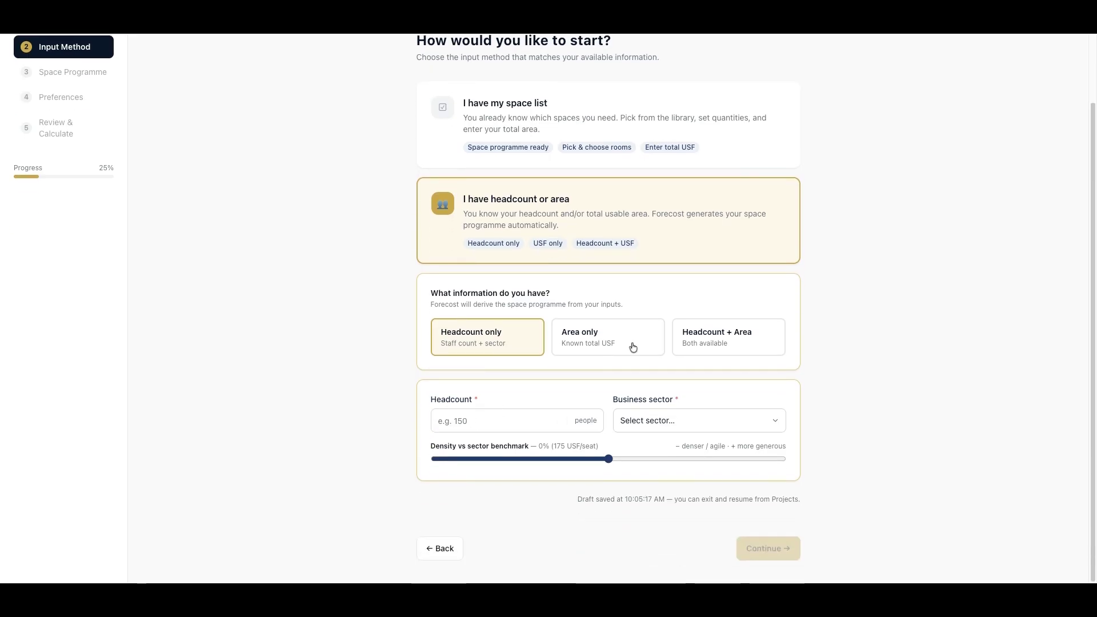
click(591, 342)
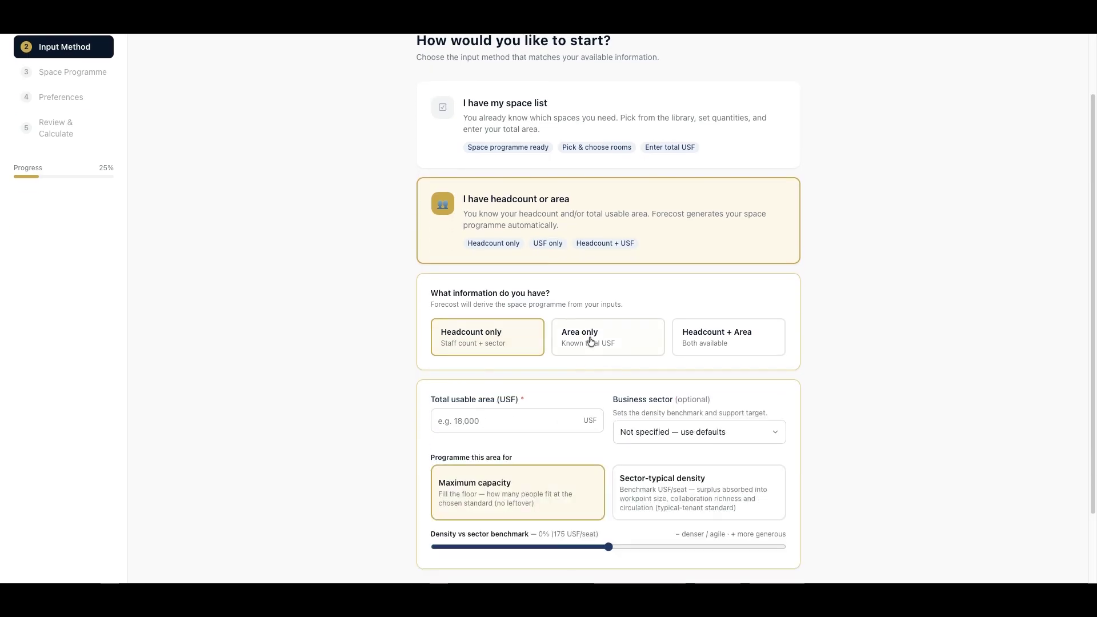
click(468, 421)
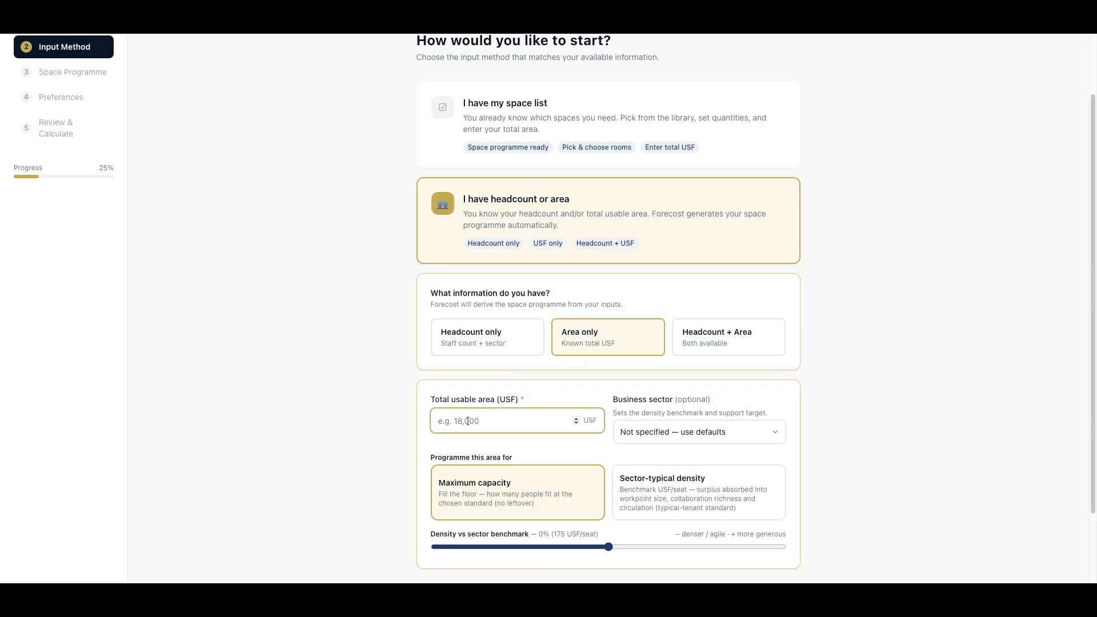
click(719, 337)
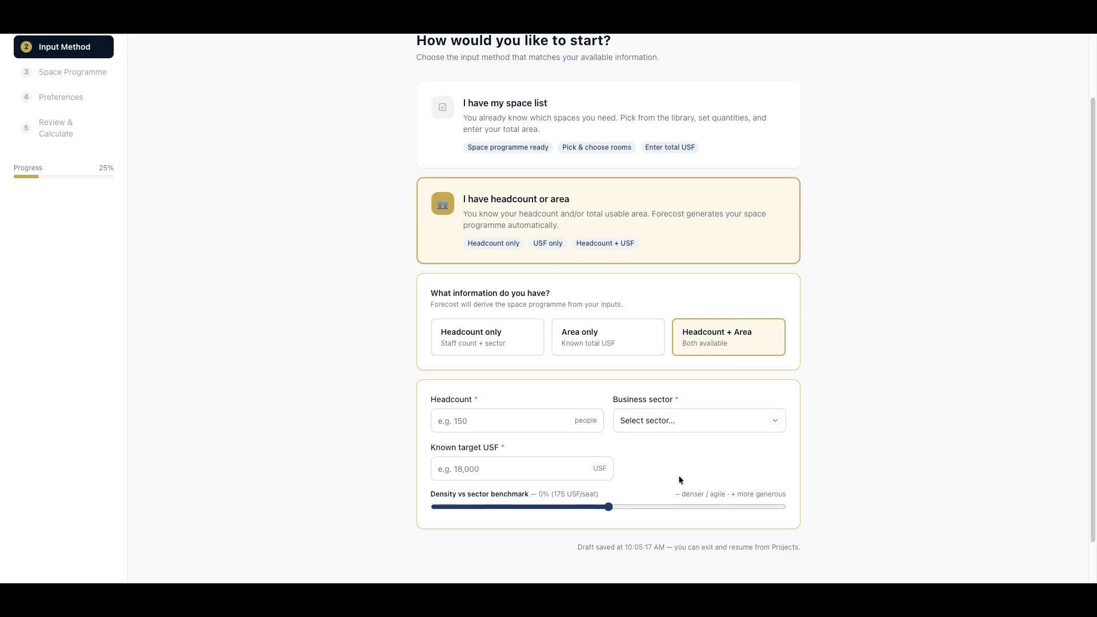
click(475, 422)
click(489, 470)
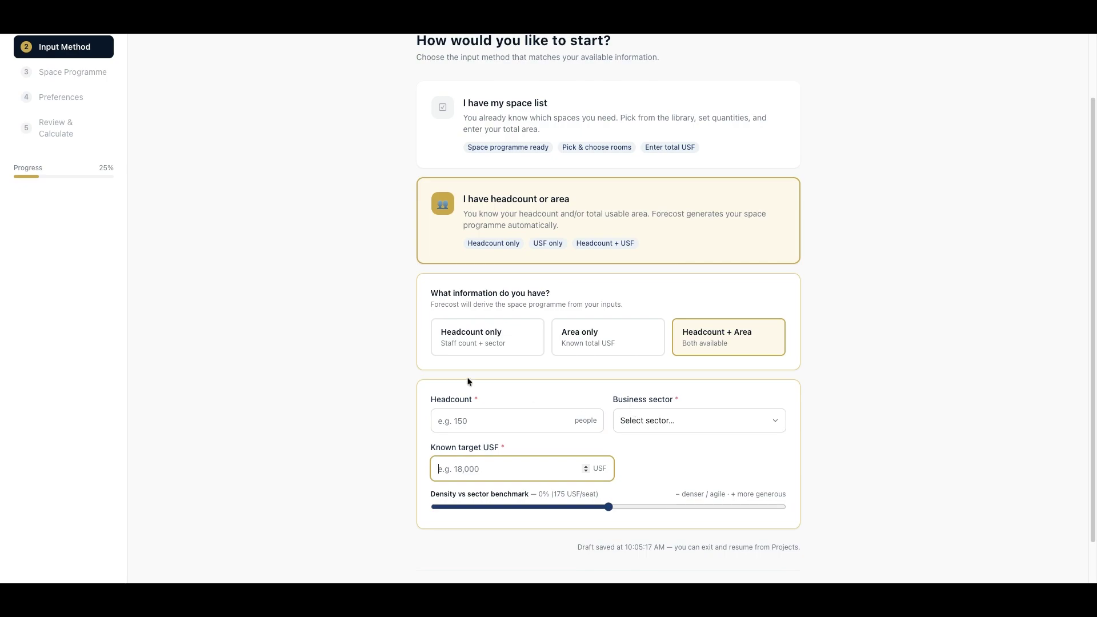
click(769, 426)
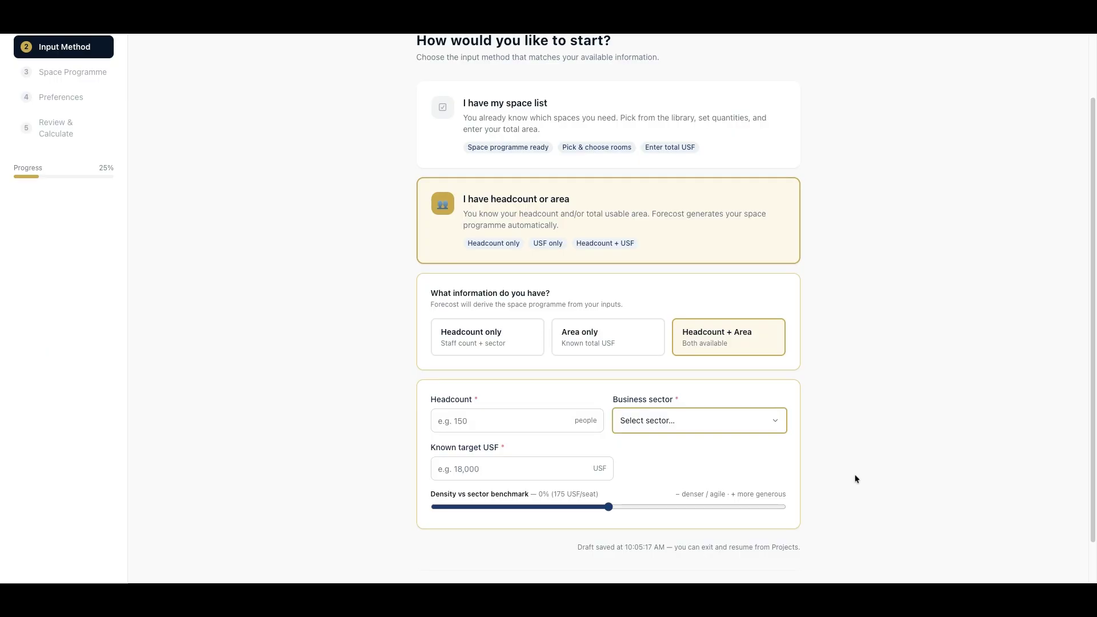
click(483, 347)
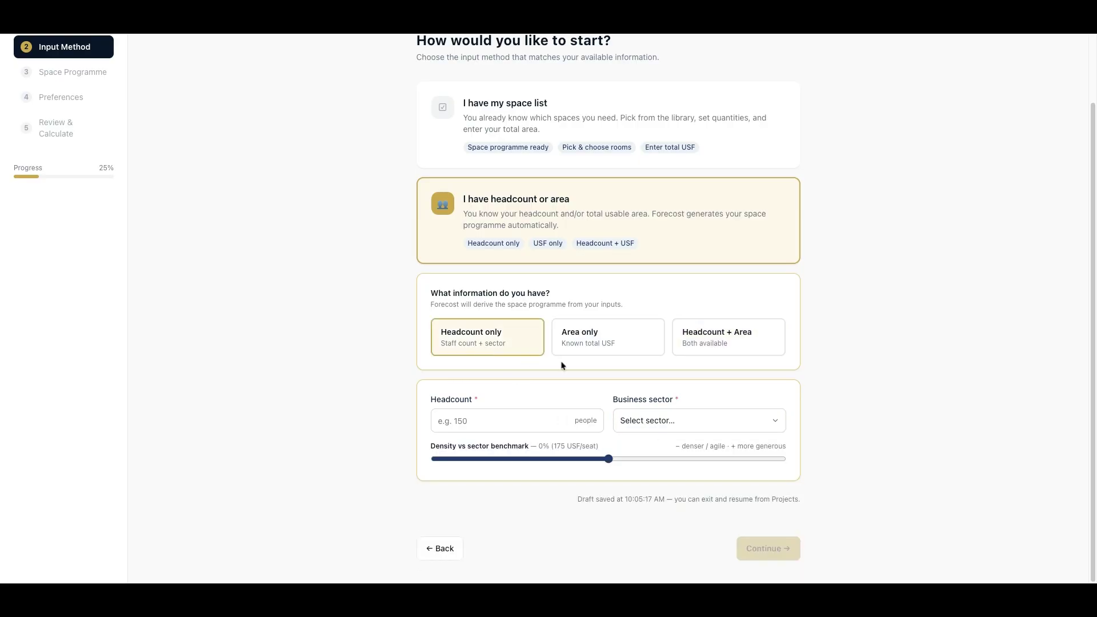
- Choose Area only as the available information and set the total usable area to 12000 USF
click(590, 338)
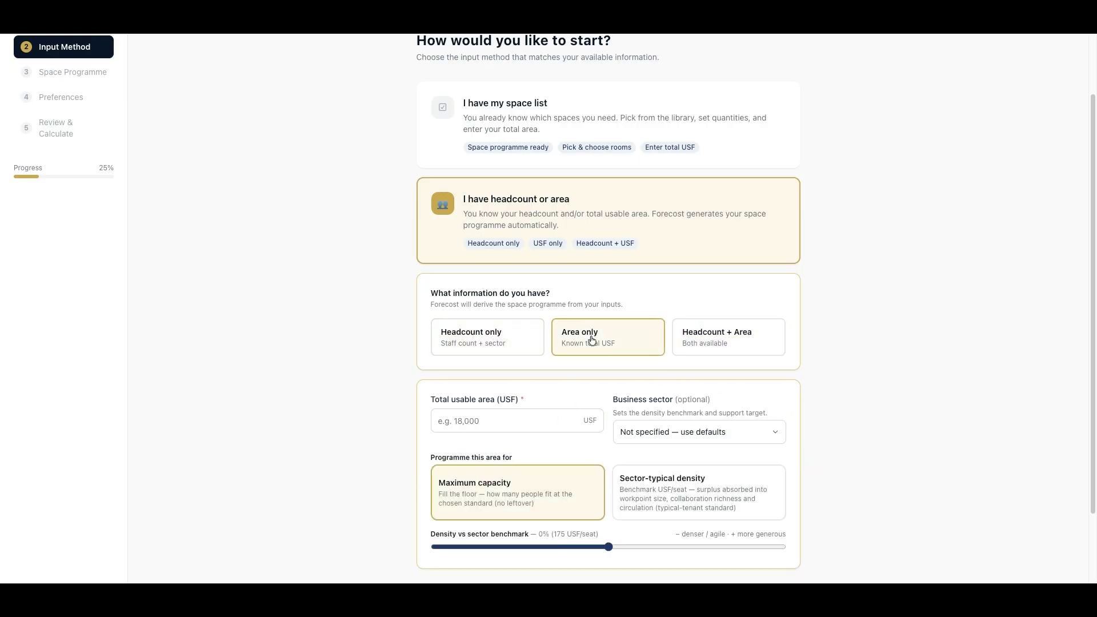
scroll(453, 420, down, 1)
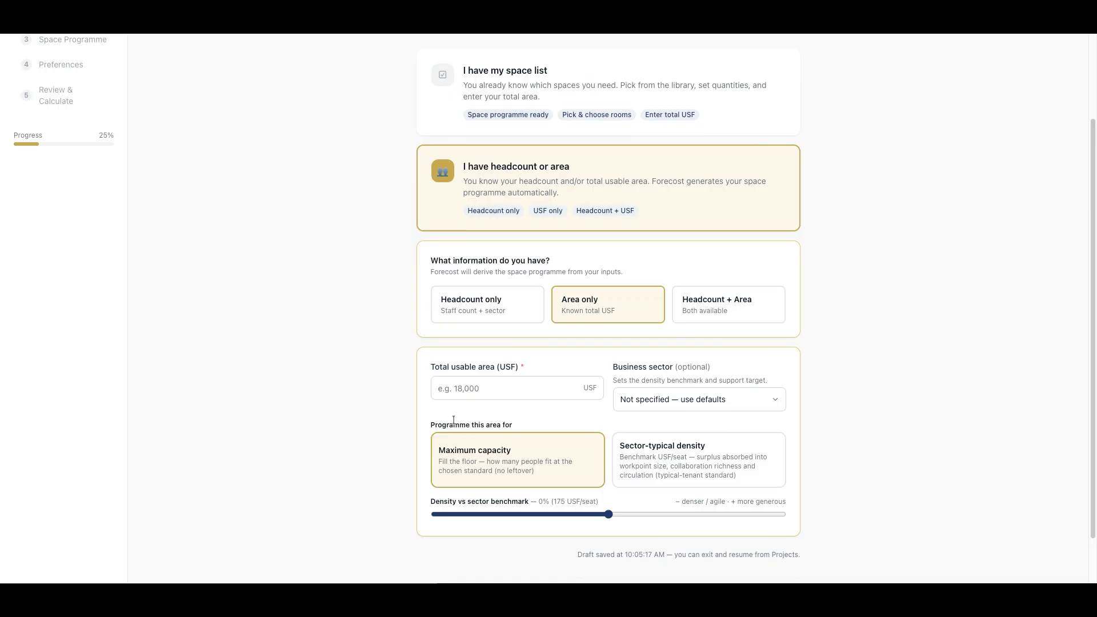
click(497, 389)
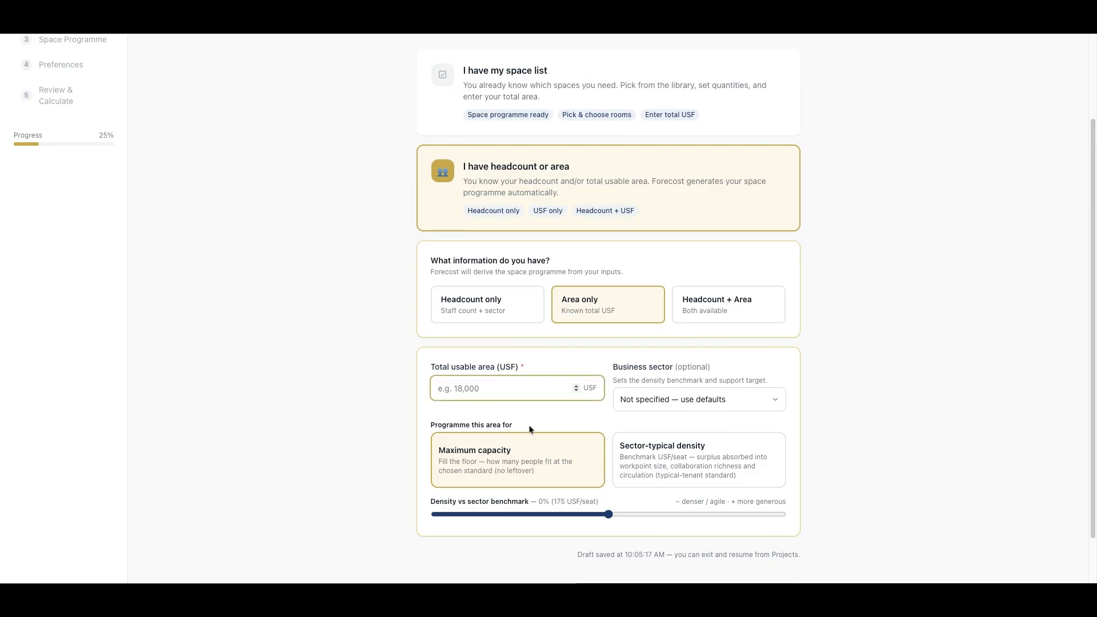
text(12000)
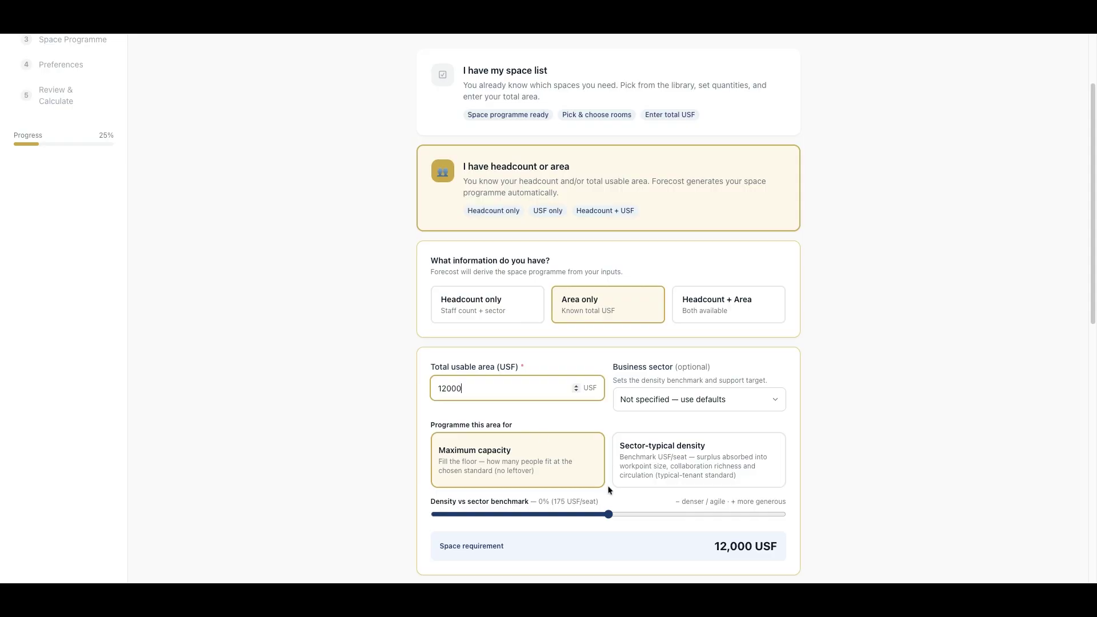
scroll(553, 458, down, 1)
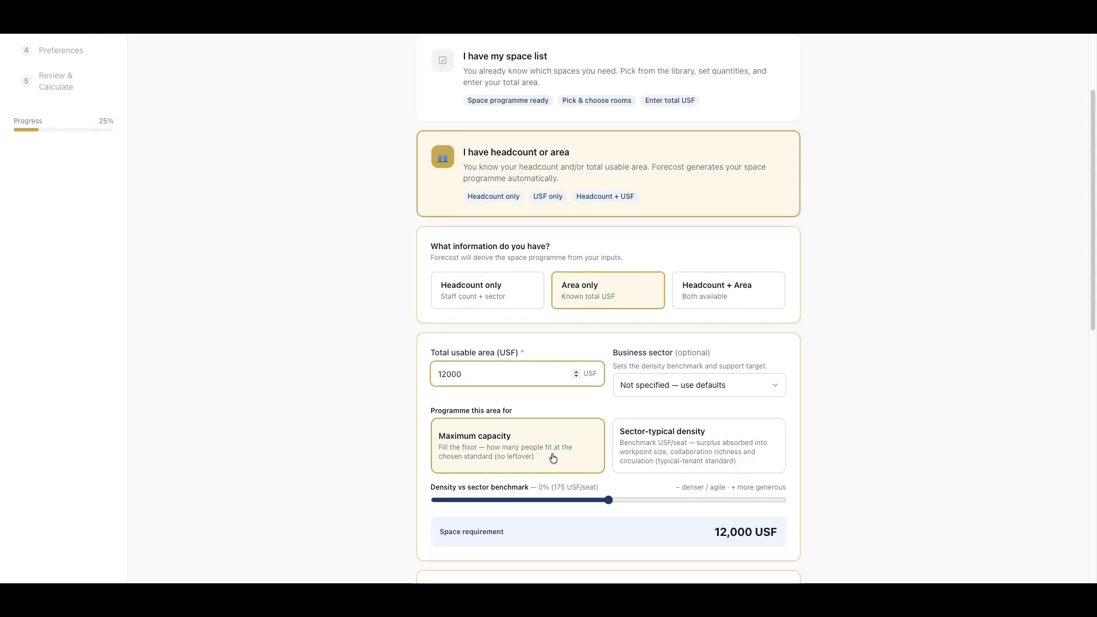
double_click(477, 377)
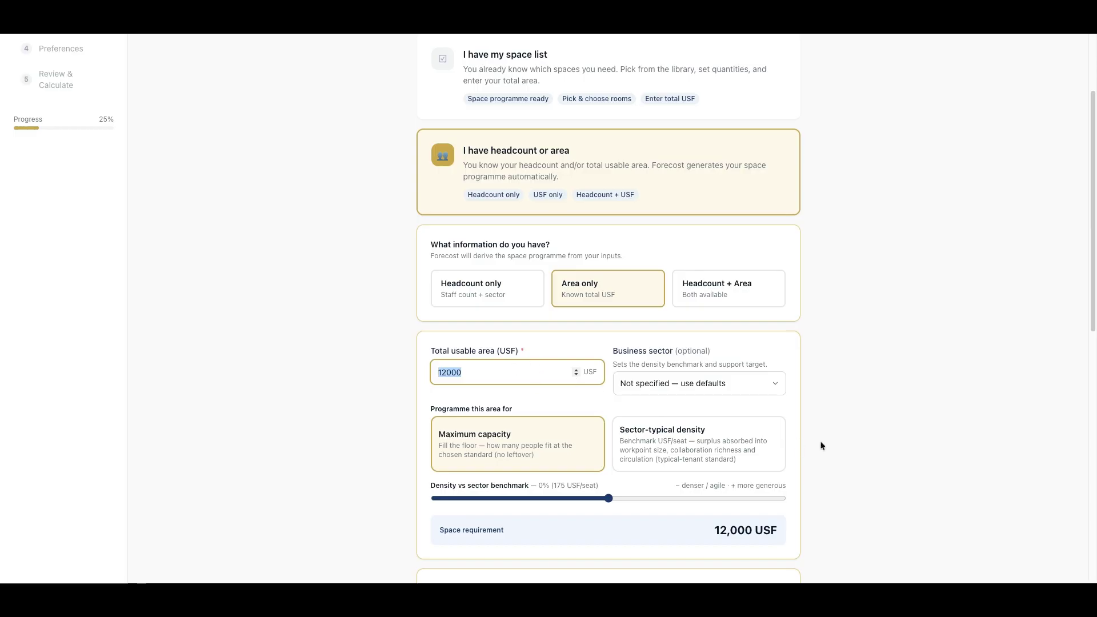
- Set the business sector to Communications — 125 RSF/seat
scroll(762, 427, down, 1)
click(756, 357)
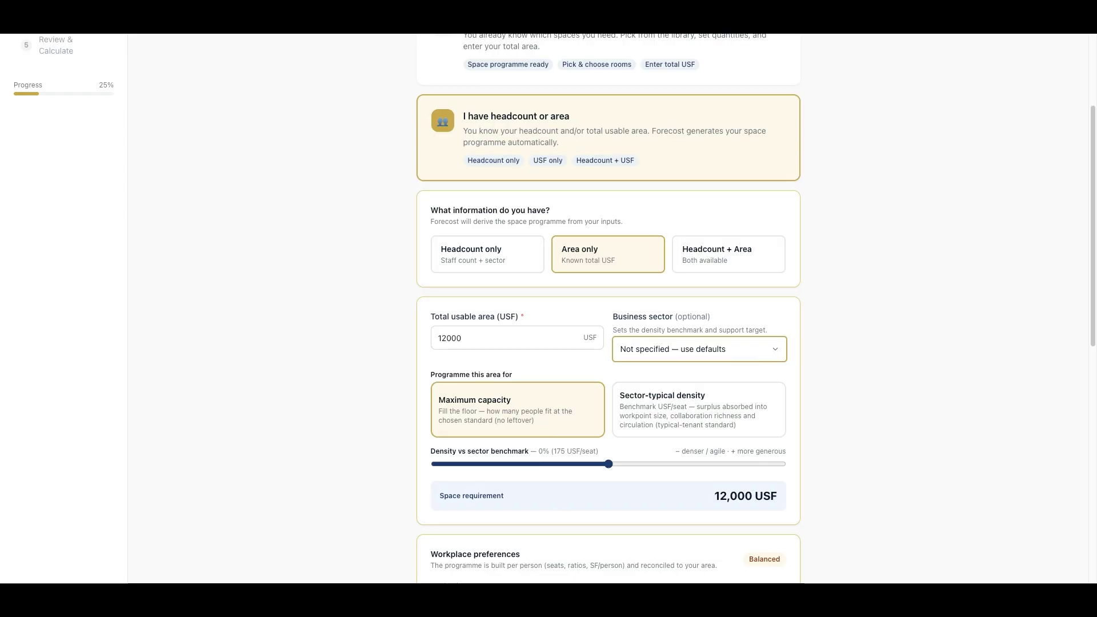
click(730, 473)
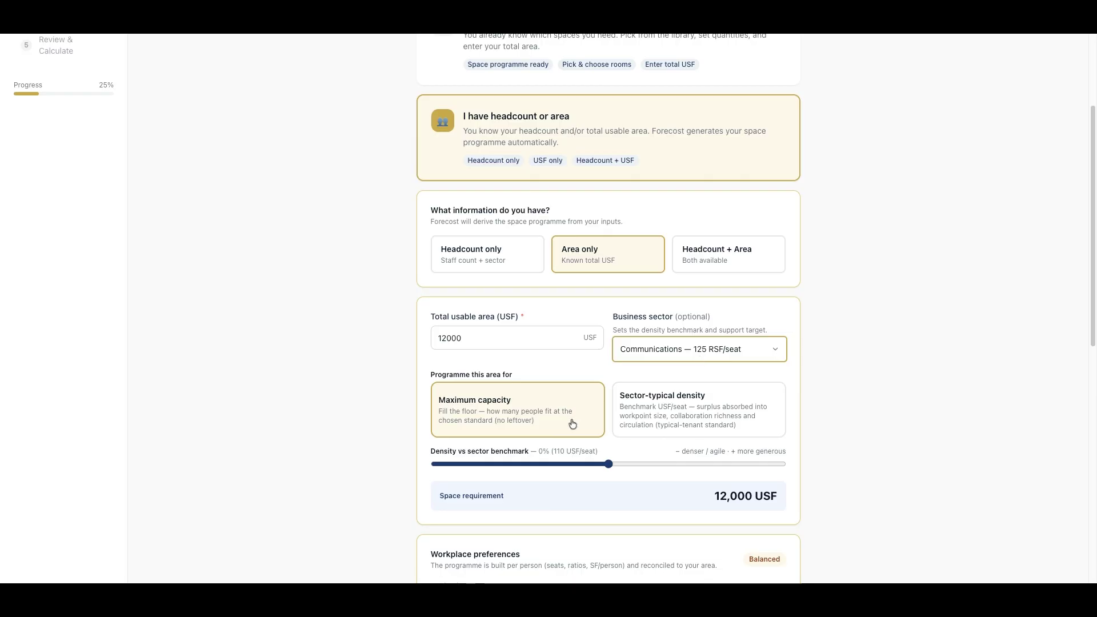
- Try different densities against the sector benchmark and settle on +5%
scroll(492, 363, down, 1)
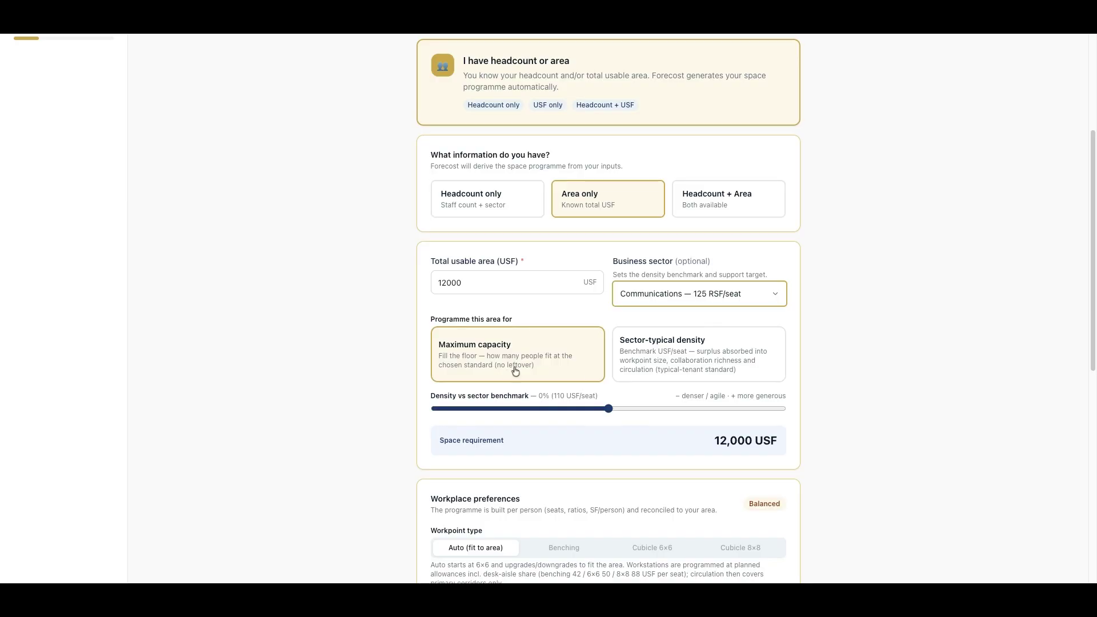
scroll(732, 349, down, 1)
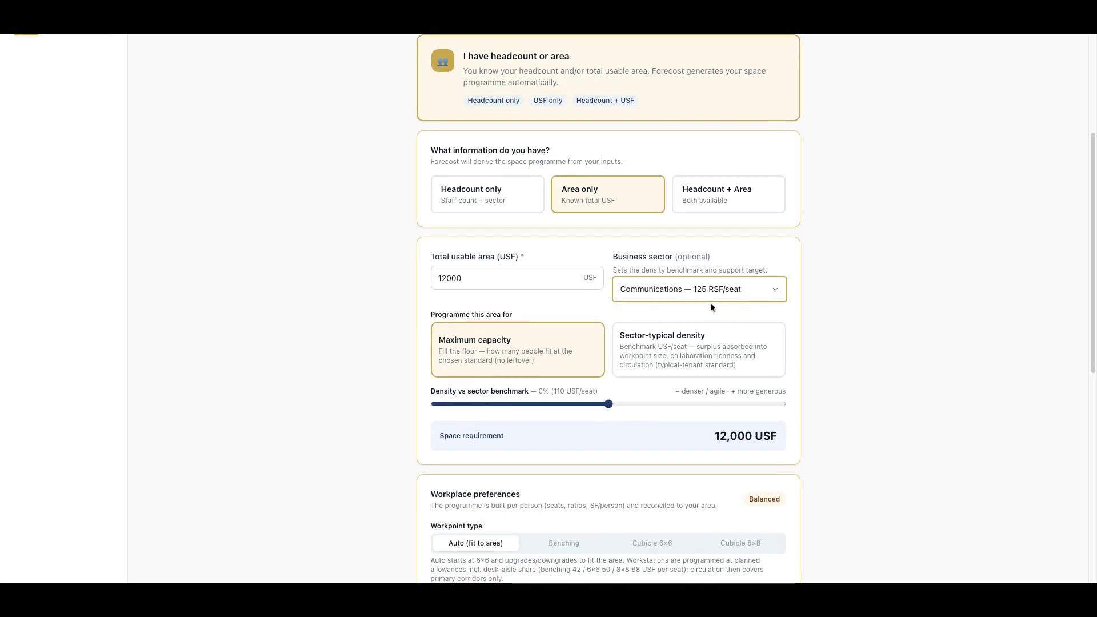
scroll(715, 385, down, 1)
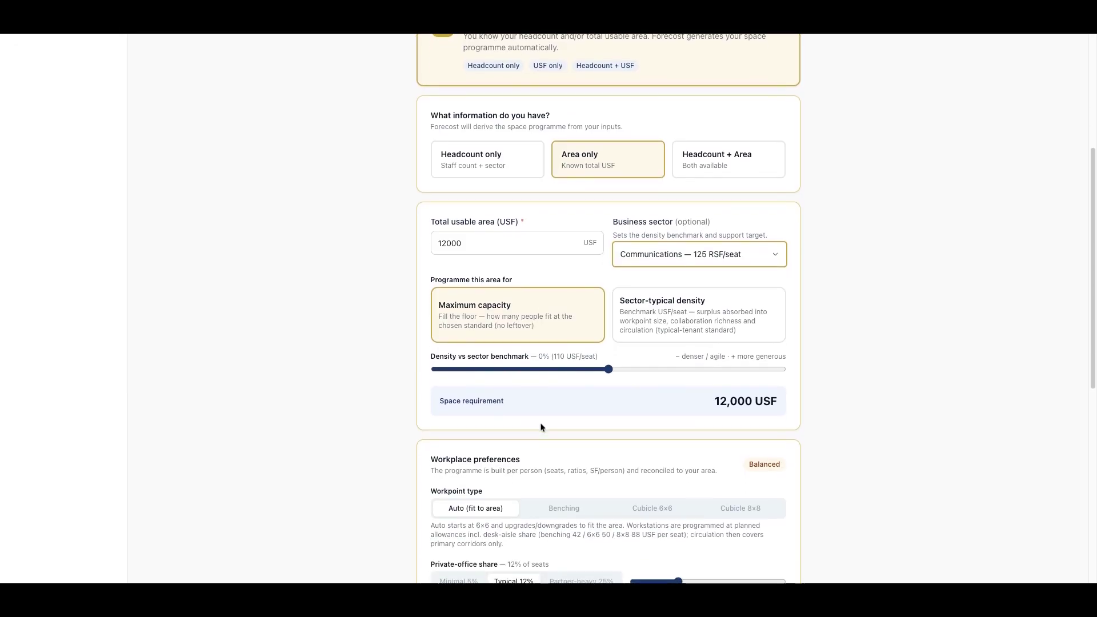
scroll(541, 426, down, 1)
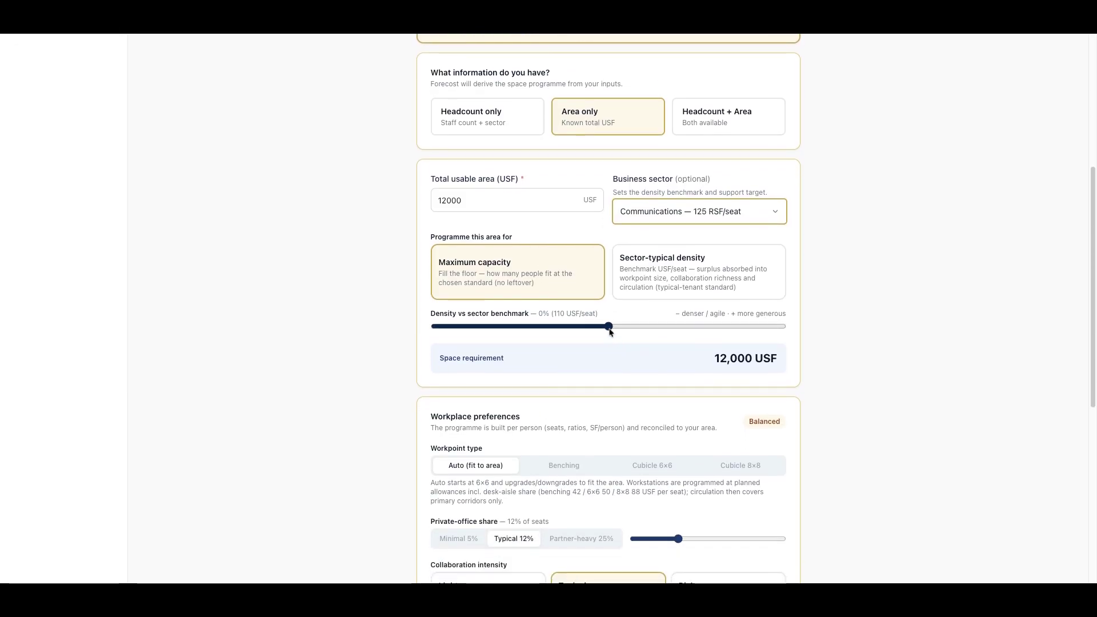
mouse_move(609, 328)
mouse_down()
mouse_move(522, 327)
mouse_move(609, 327)
mouse_up()
key(Right)
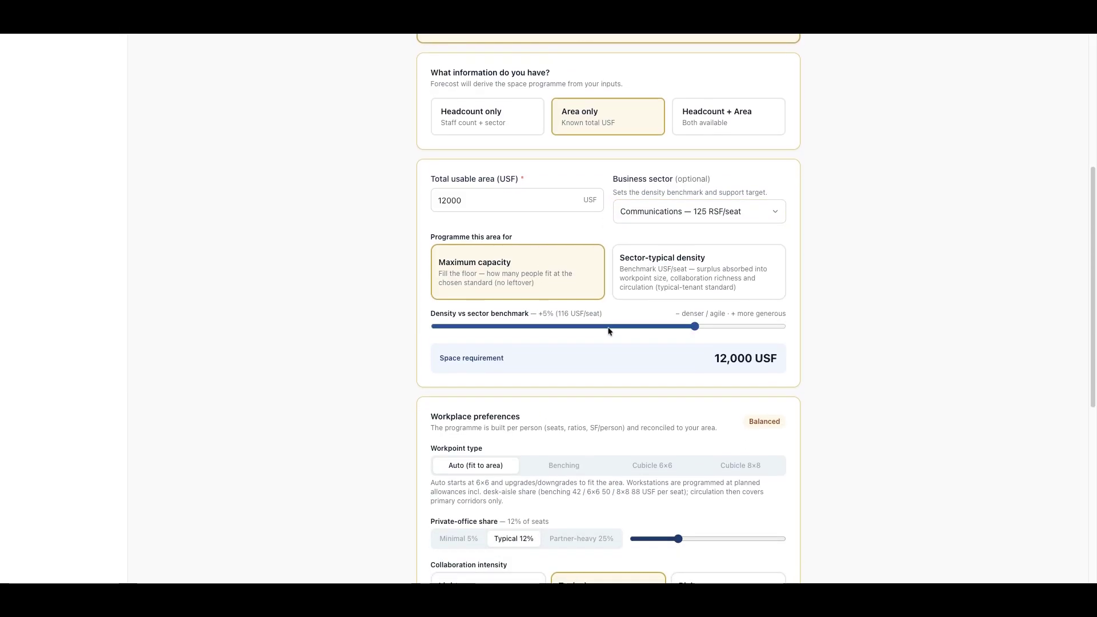
key(Left)
key(Right)
key(Left)
key(Left)
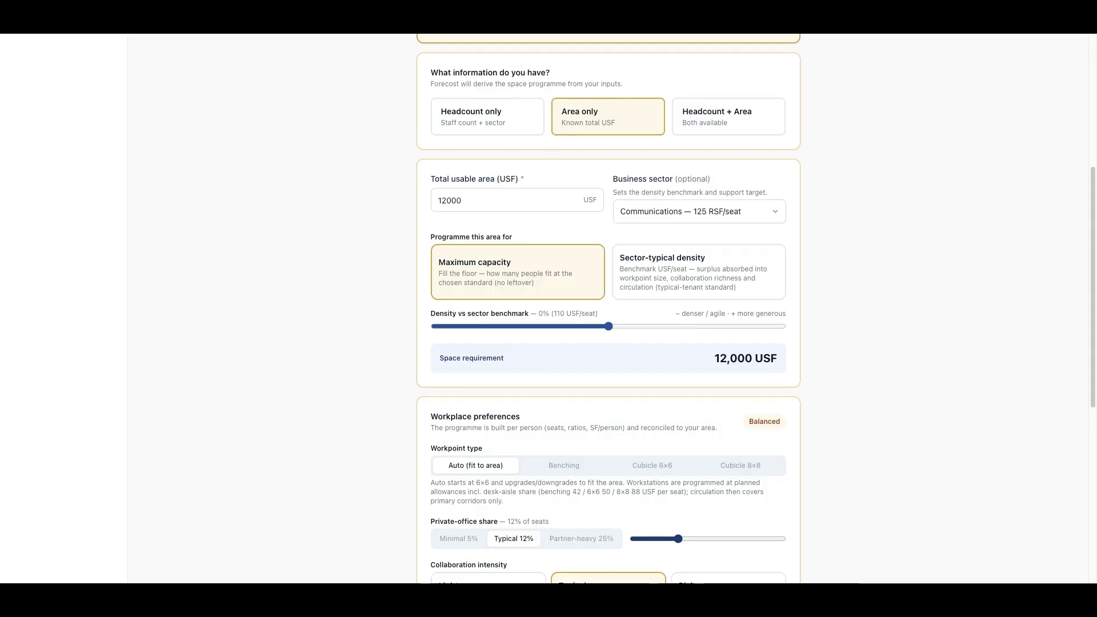
key(Right)
key(End)
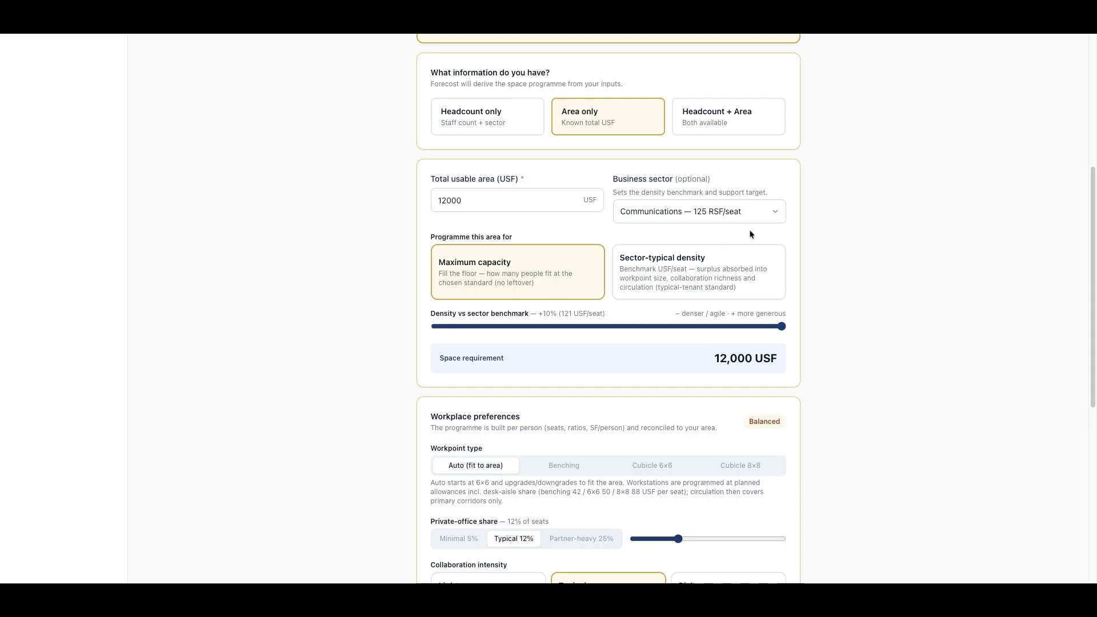
mouse_move(781, 327)
mouse_down()
mouse_move(436, 327)
mouse_move(782, 326)
mouse_move(695, 326)
mouse_up()
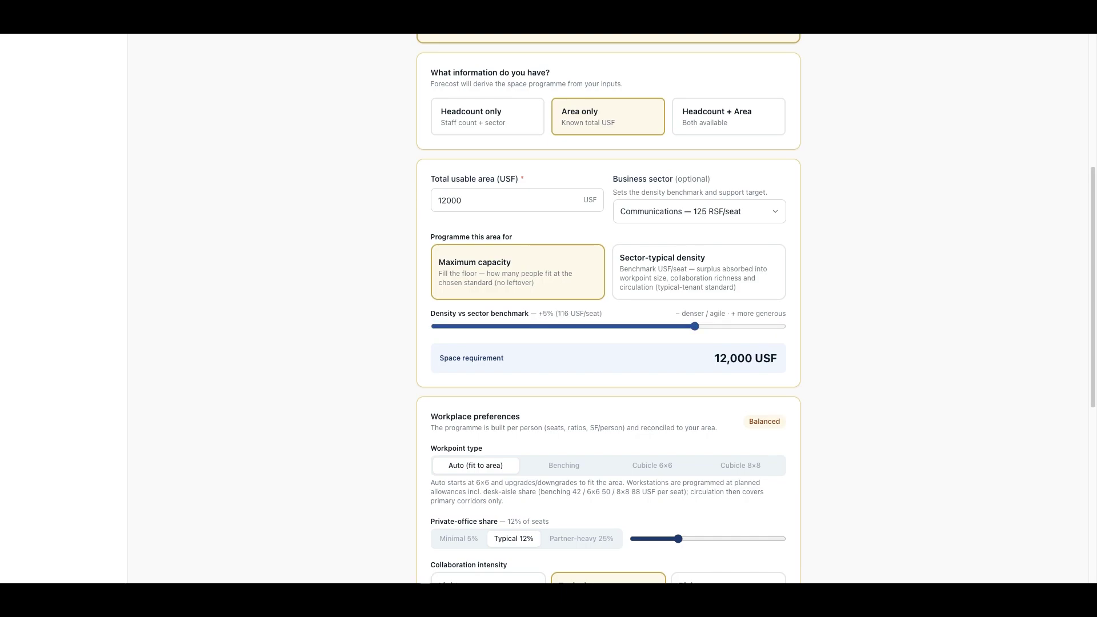
- Compare the workpoint types in the workplace preferences and settle on Cubicle 6×6
scroll(656, 355, down, 1)
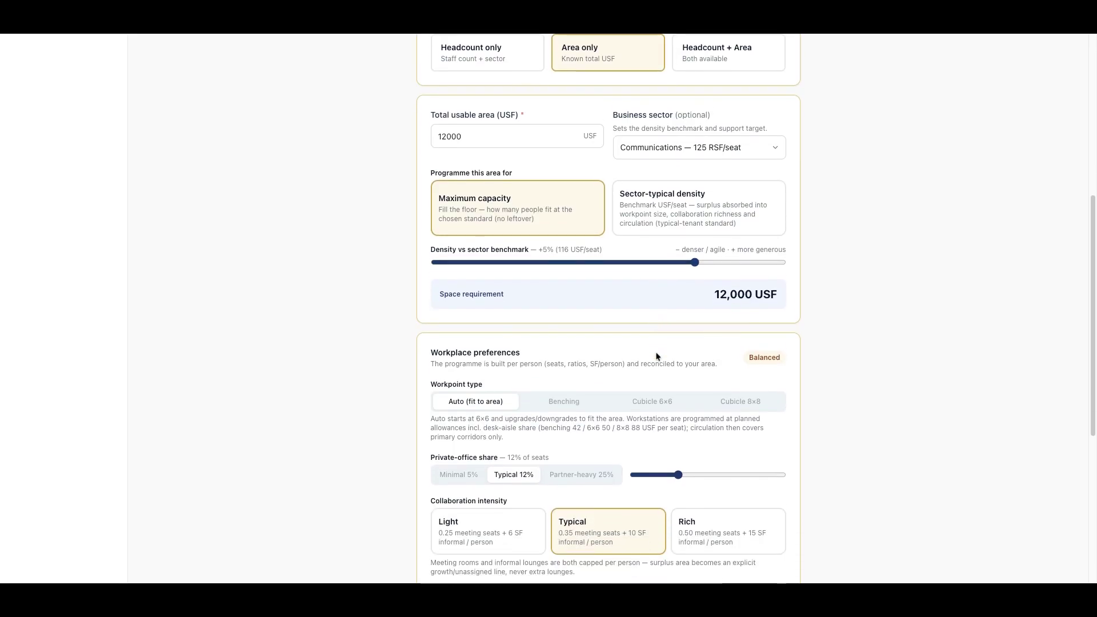
scroll(656, 355, down, 4)
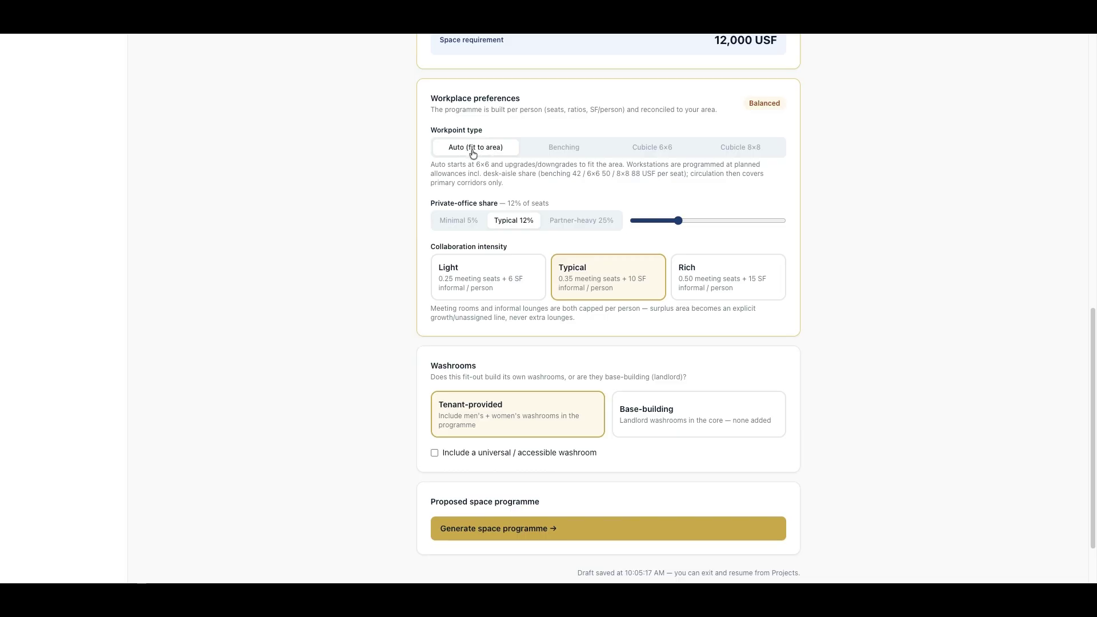
click(569, 152)
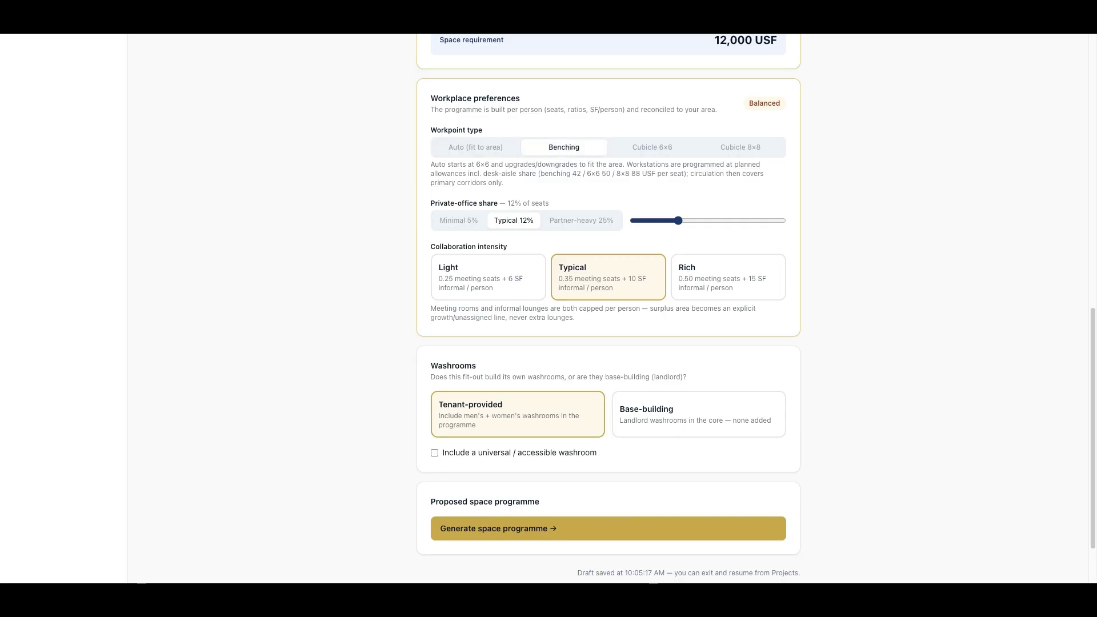
click(653, 150)
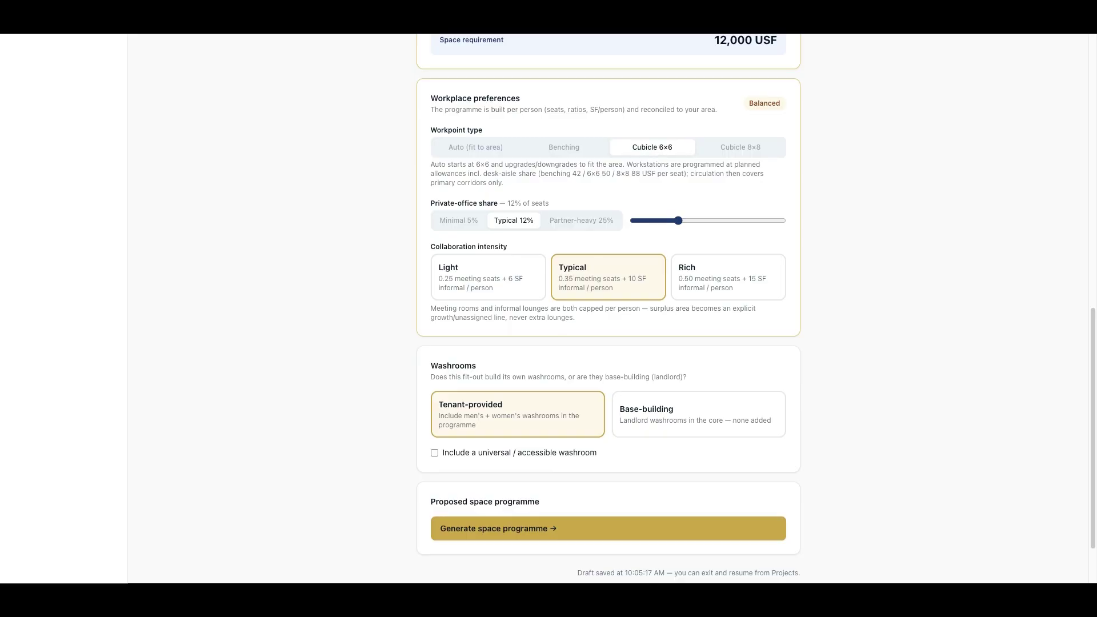
click(752, 149)
click(661, 152)
- Try other private-office shares and settle on Partner-heavy 25%
click(452, 223)
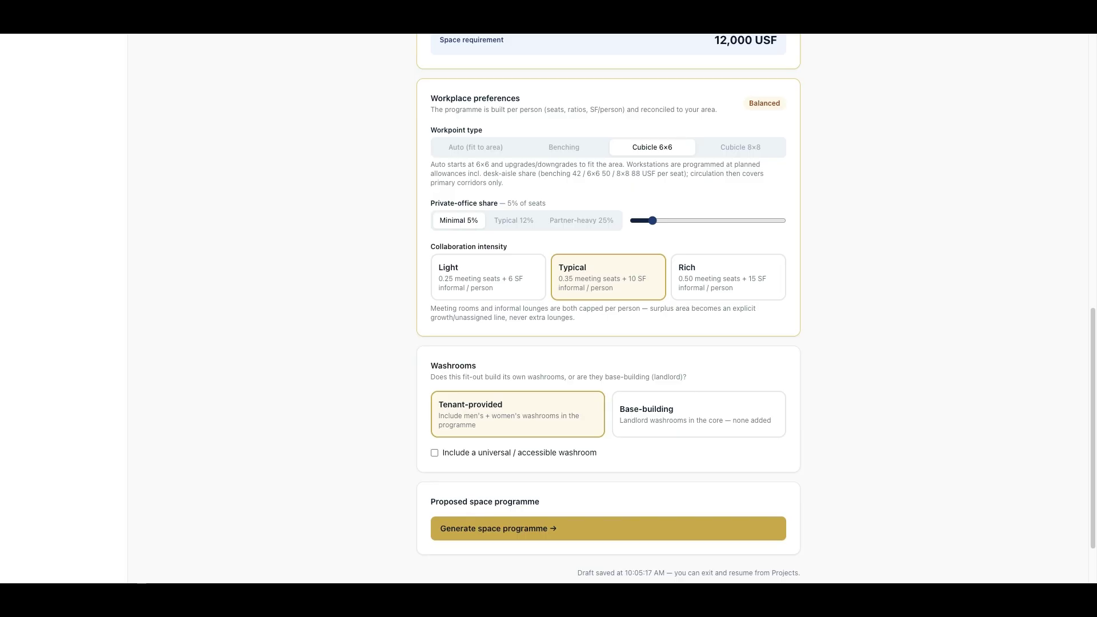
click(574, 225)
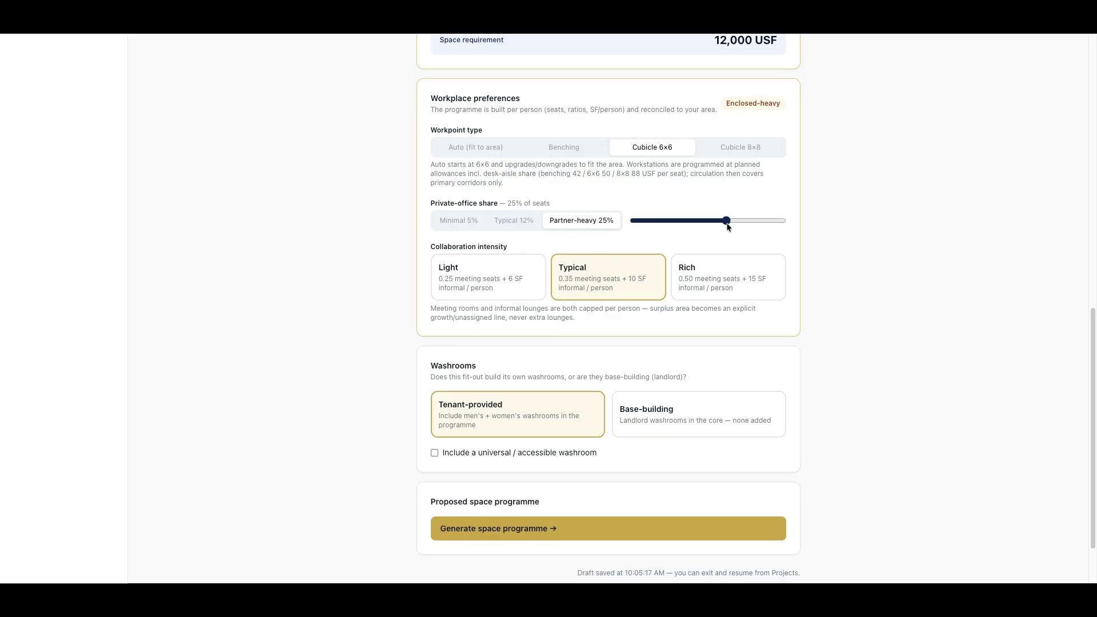
mouse_move(727, 223)
mouse_down()
mouse_move(782, 223)
mouse_move(713, 222)
mouse_move(783, 221)
mouse_move(715, 222)
mouse_move(730, 222)
mouse_up()
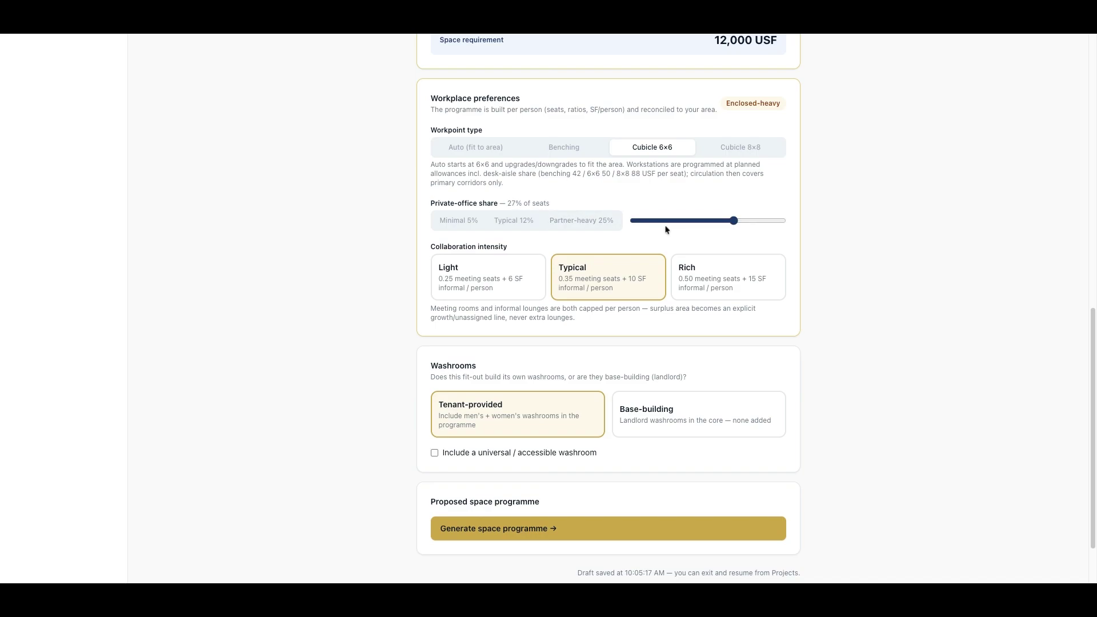
click(582, 226)
- Try the Rich collaboration intensity and return to Typical
scroll(587, 347, down, 1)
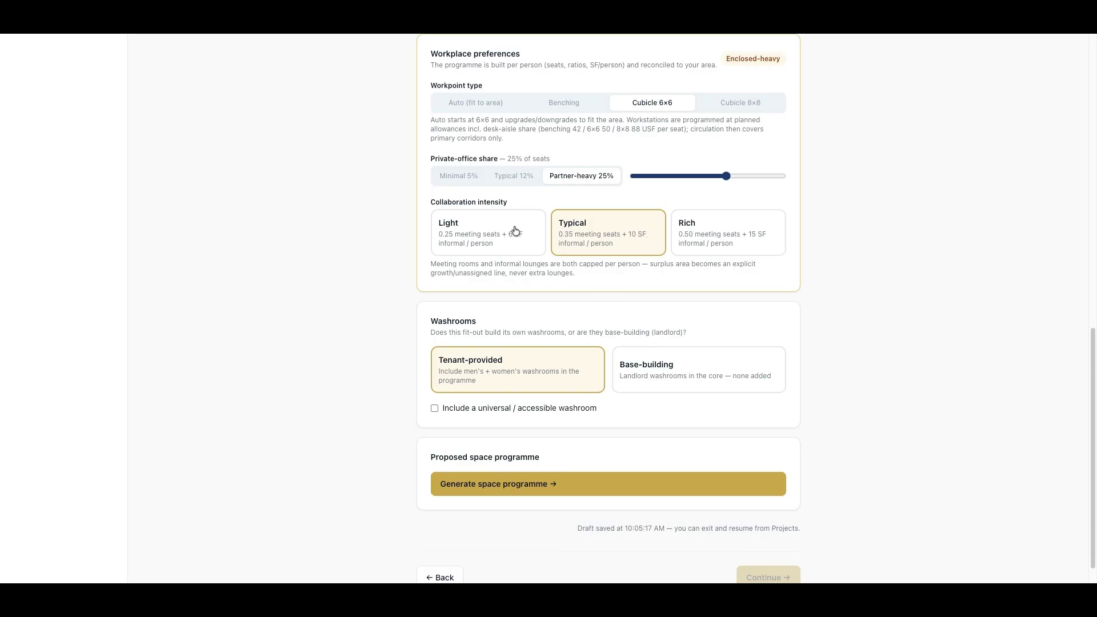
click(712, 235)
click(616, 236)
- Review the workplace preferences and set the washrooms to Base-building, so none are added to the programme
scroll(640, 289, down, 1)
scroll(642, 289, up, 3)
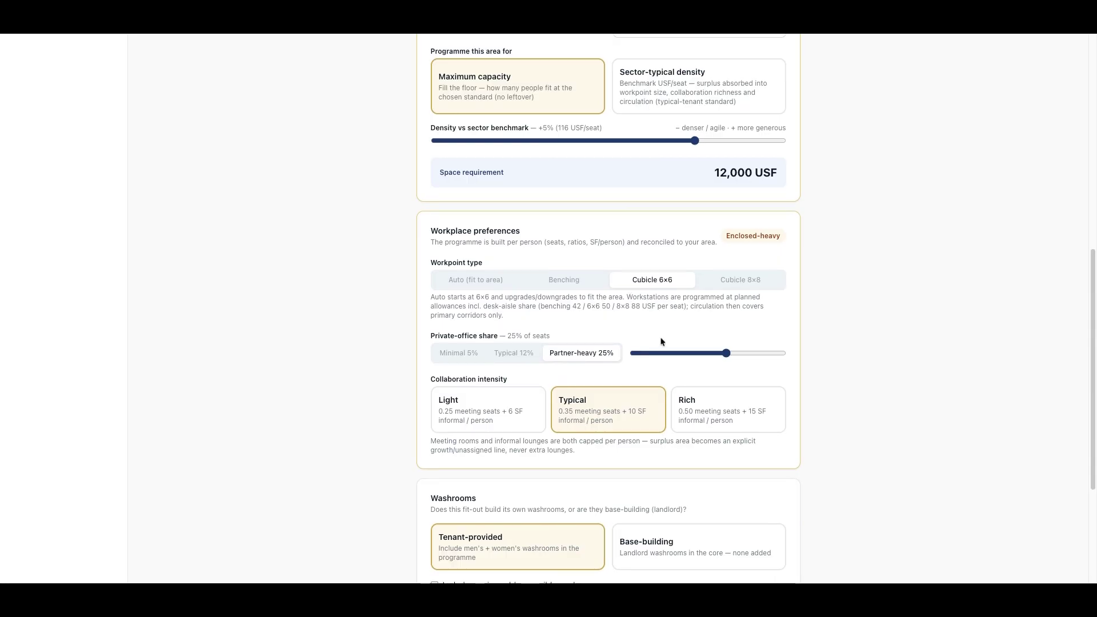
scroll(661, 340, down, 2)
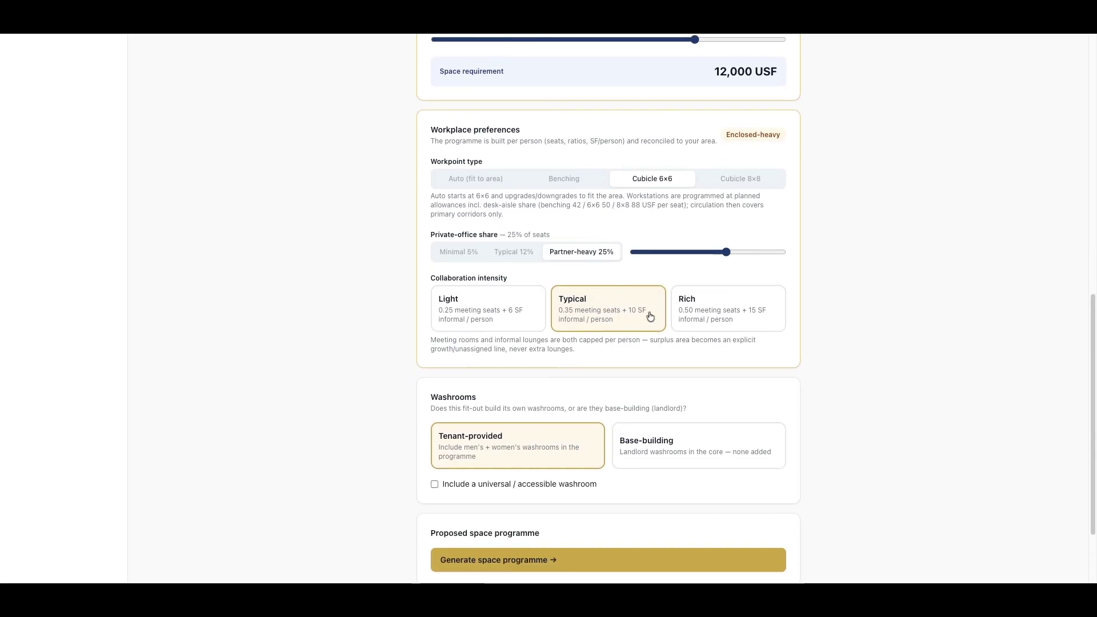
scroll(649, 314, down, 1)
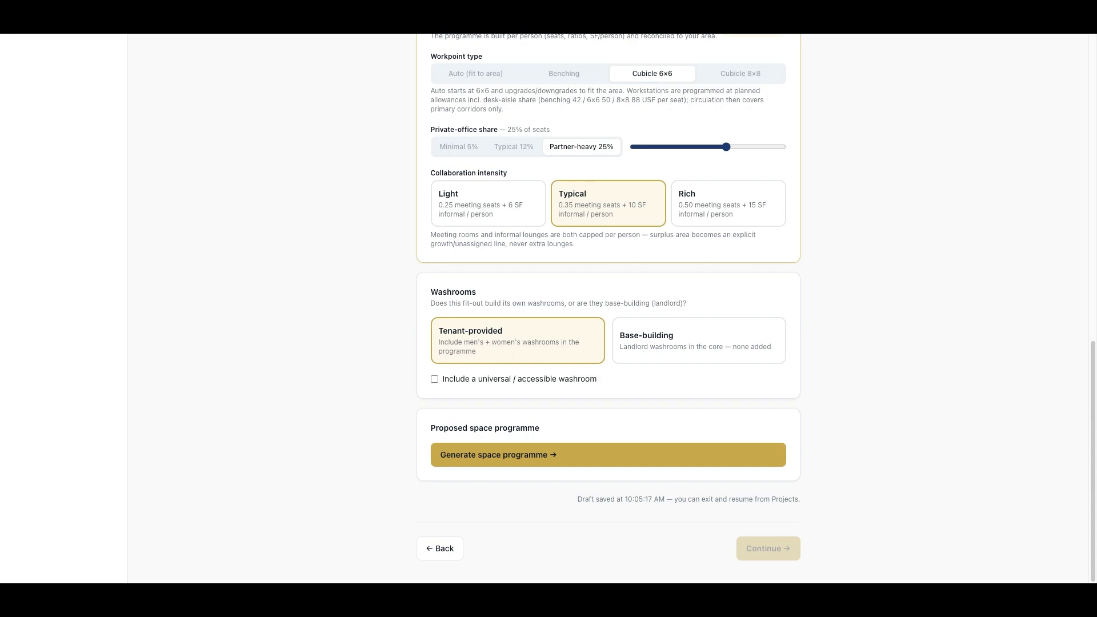
click(674, 352)
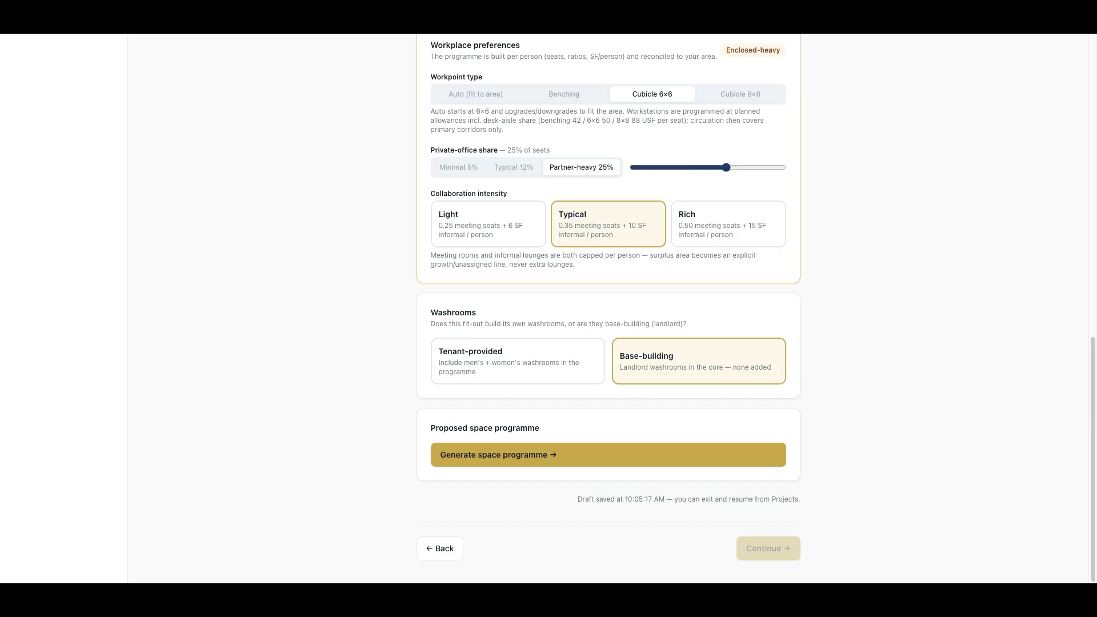
- Try Tenant-provided washrooms with a universal / accessible washroom included, and return to Base-building without it
click(489, 377)
scroll(584, 385, down, 1)
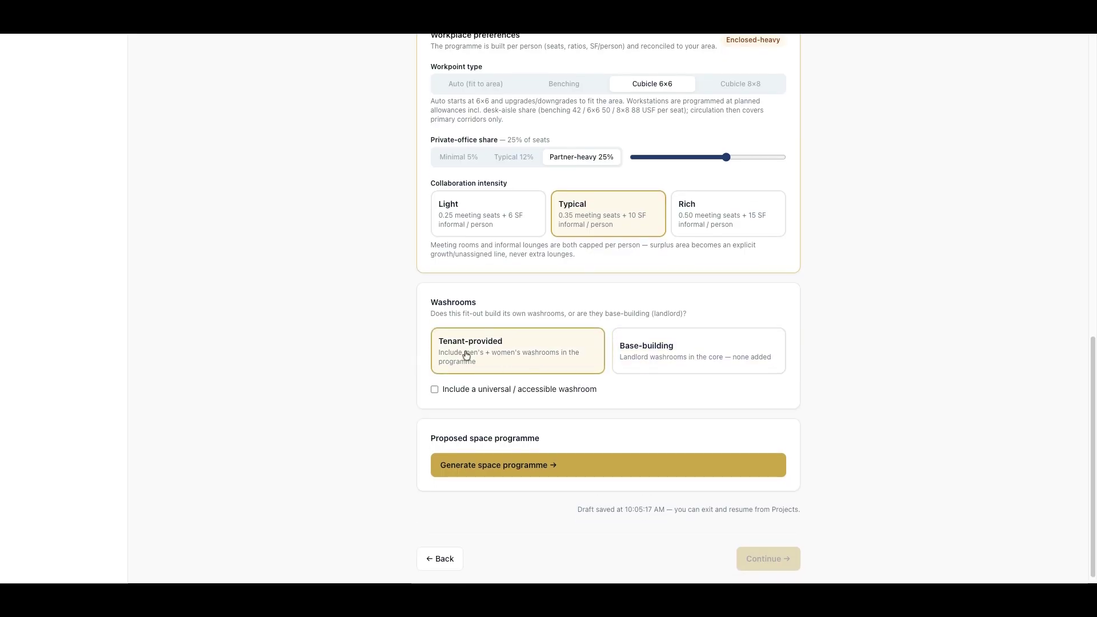
click(434, 391)
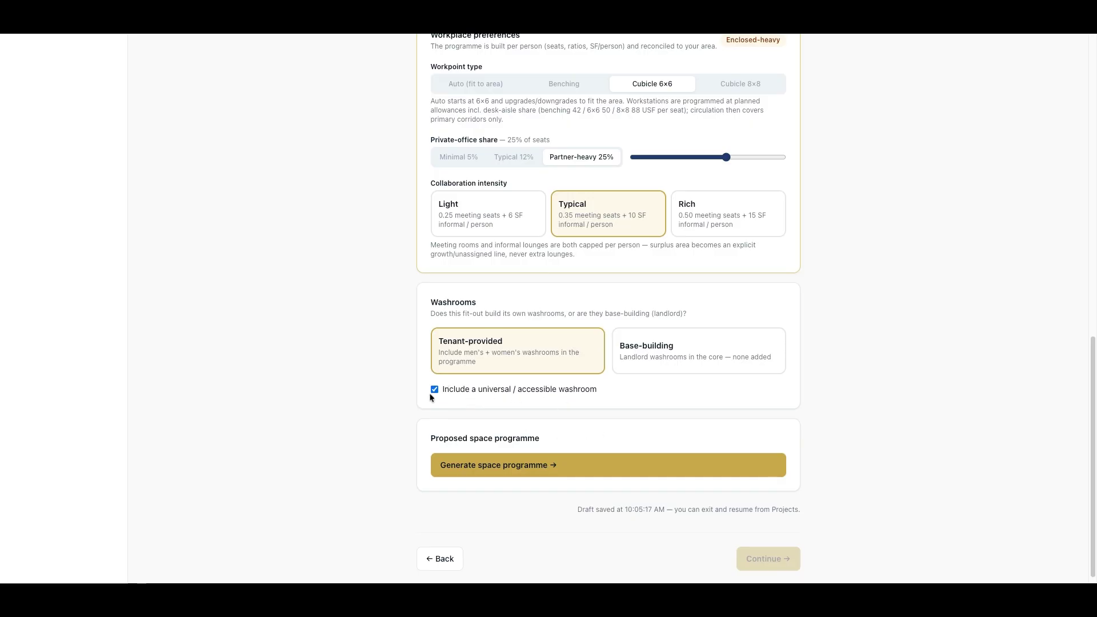
click(434, 390)
click(713, 358)
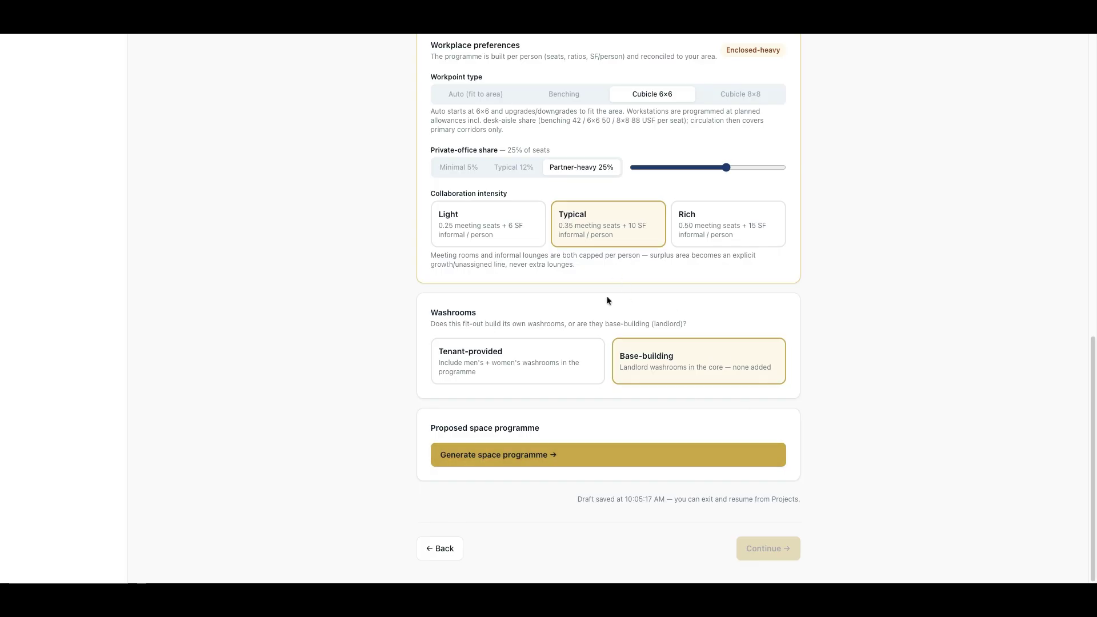
- Review the area, density and workplace inputs and generate the proposed space programme
scroll(607, 299, up, 1)
scroll(615, 405, up, 5)
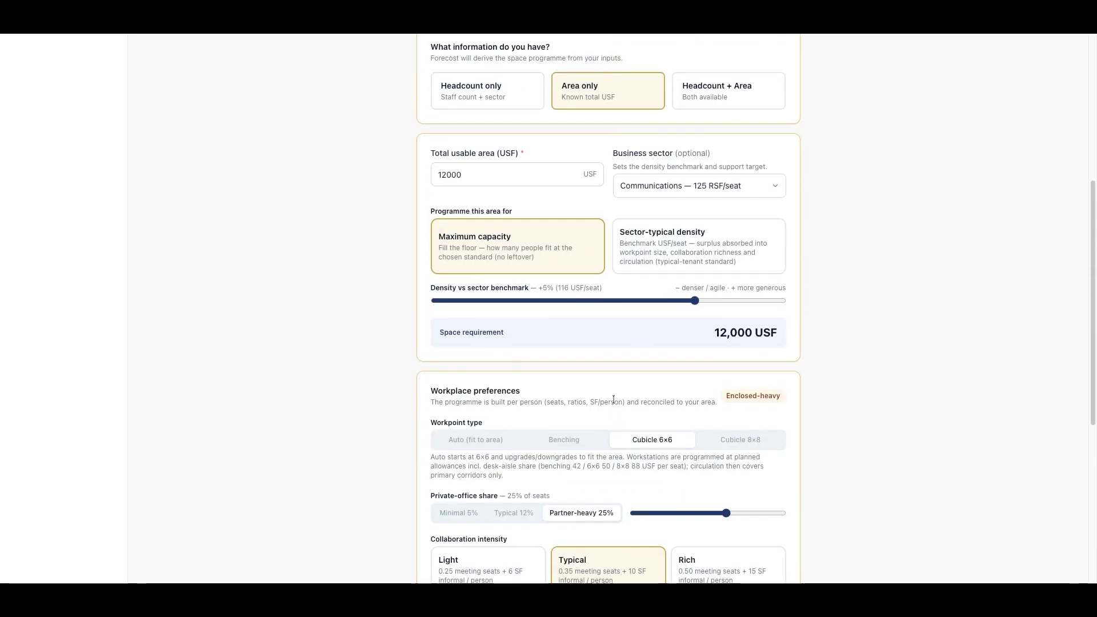
scroll(618, 423, up, 5)
scroll(618, 430, down, 10)
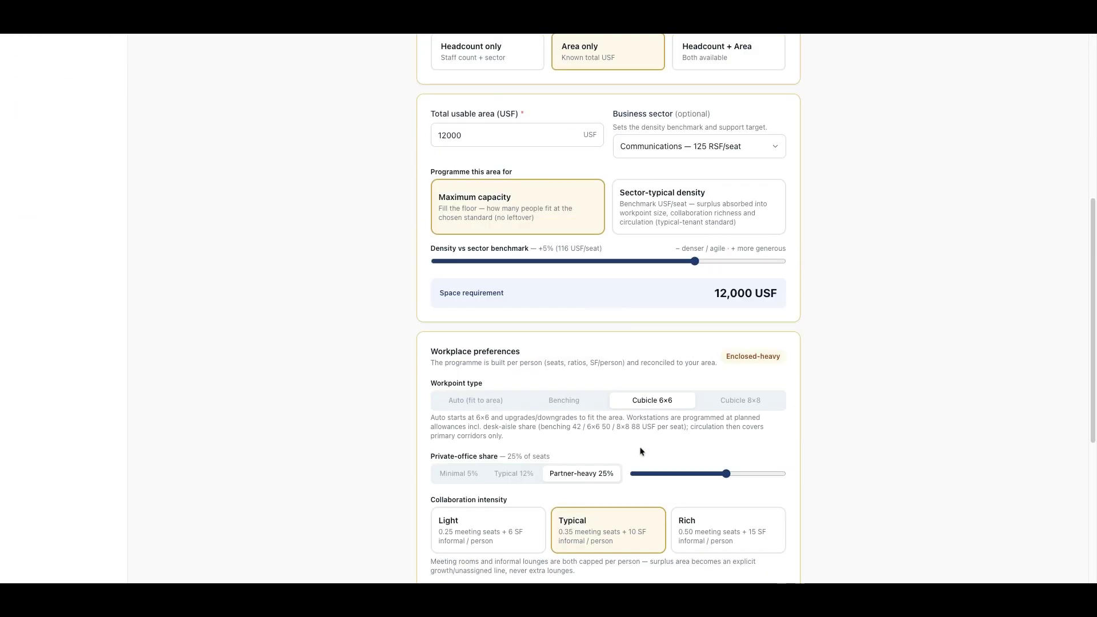
scroll(603, 377, up, 10)
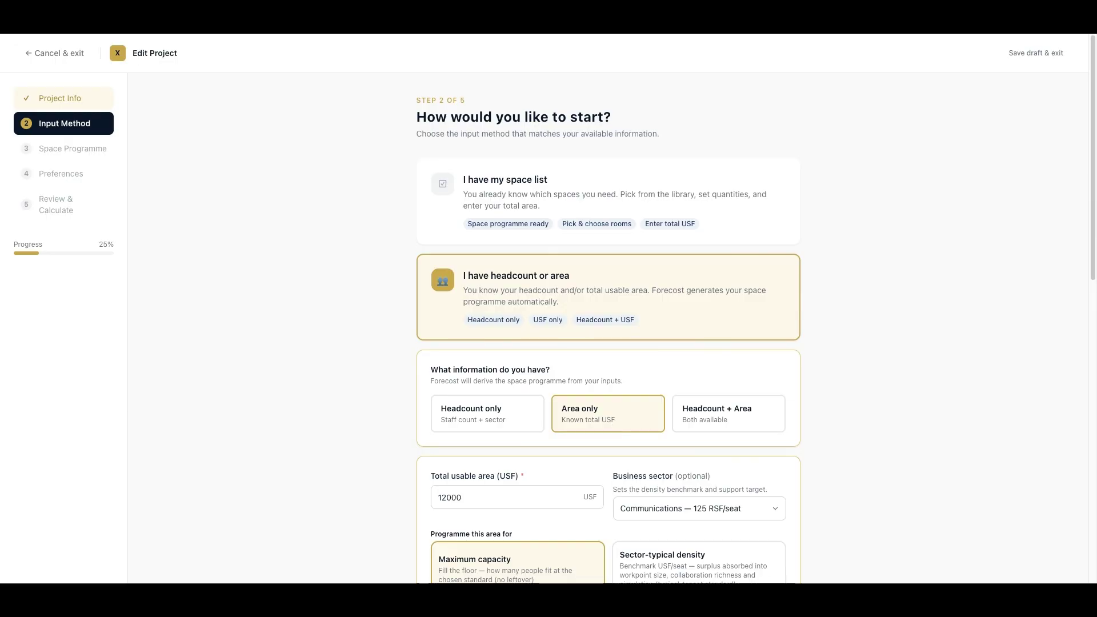
scroll(629, 351, down, 15)
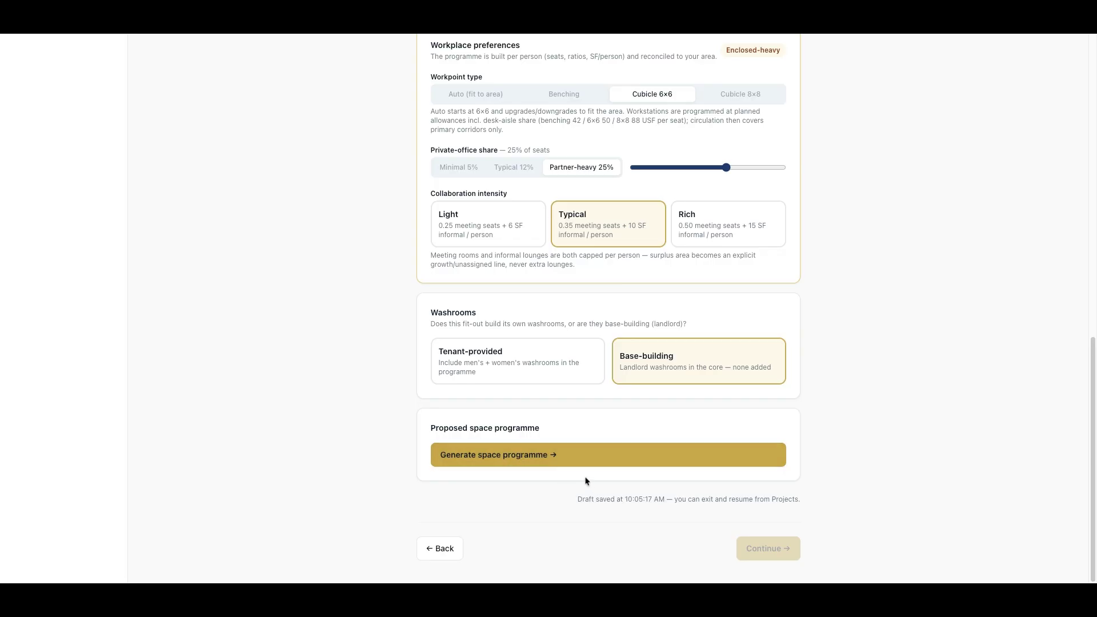
click(519, 457)
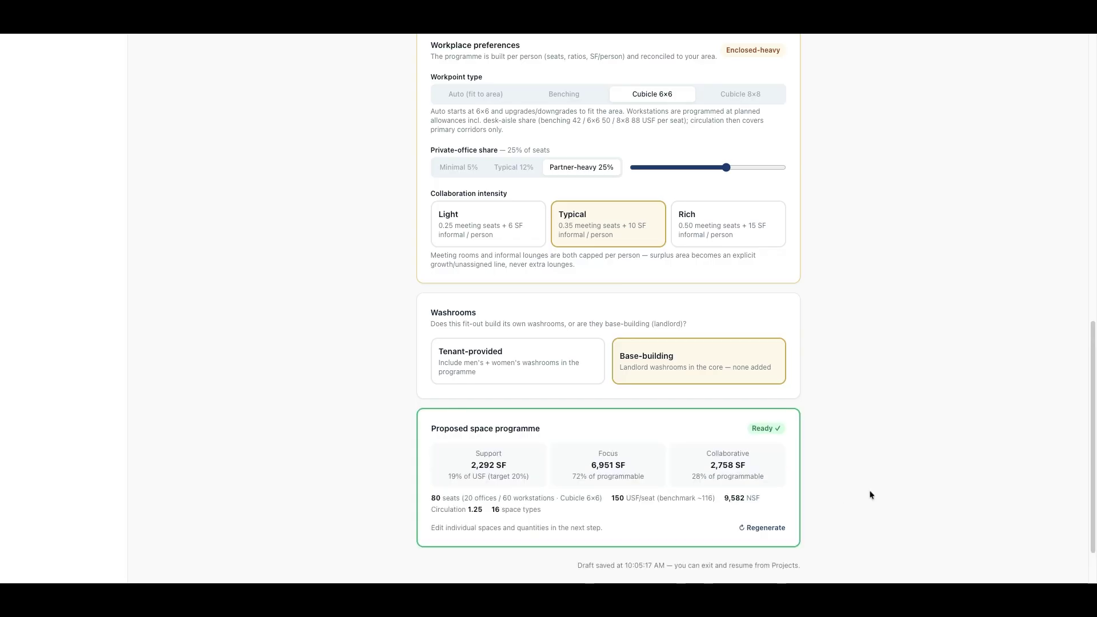
- Examine the seat count and the office and workstation split in the proposed space programme
scroll(670, 385, down, 1)
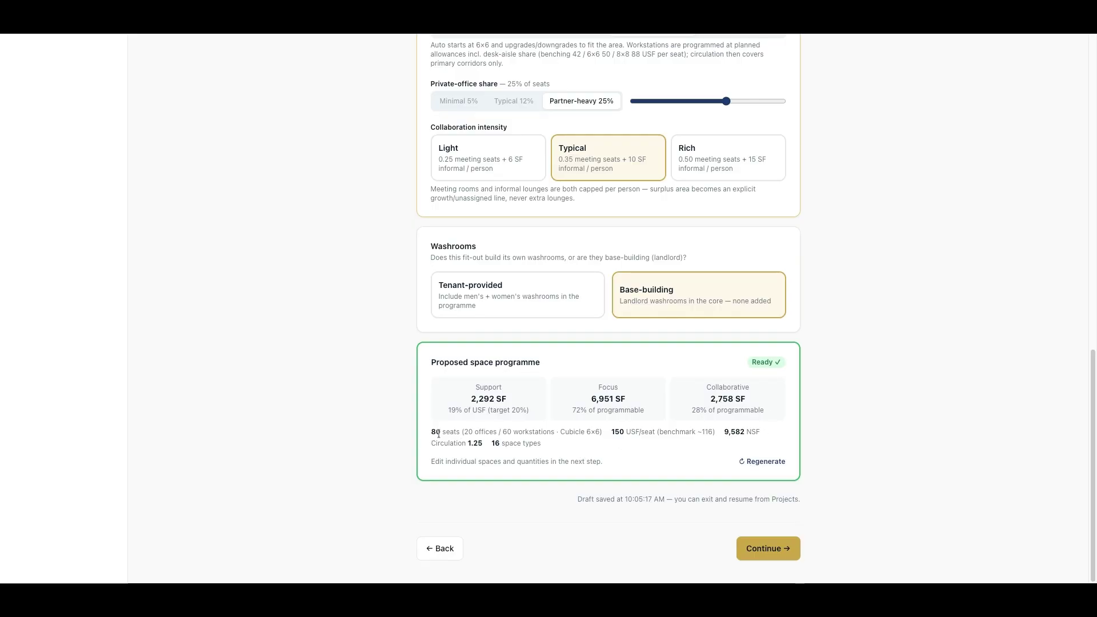
drag(433, 435, 454, 435)
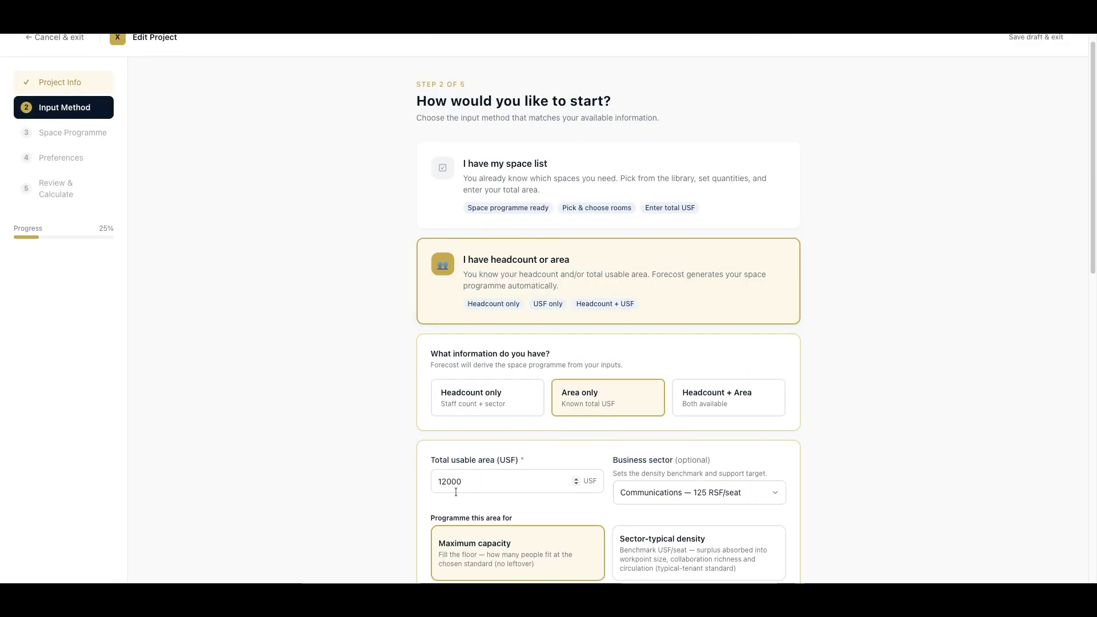
scroll(533, 432, down, 13)
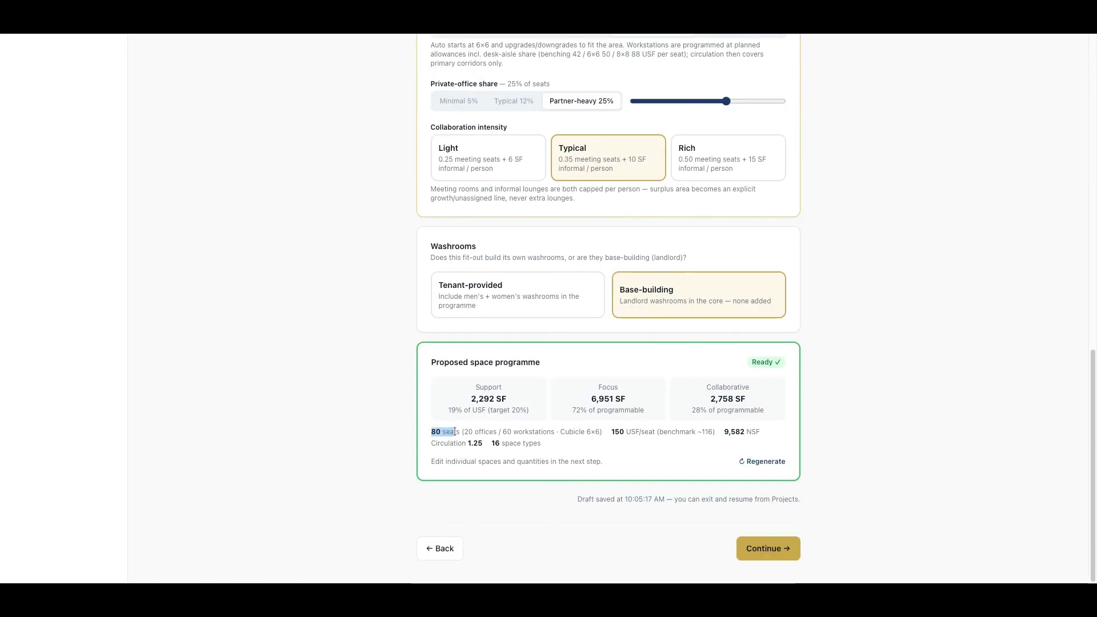
drag(457, 435, 458, 434)
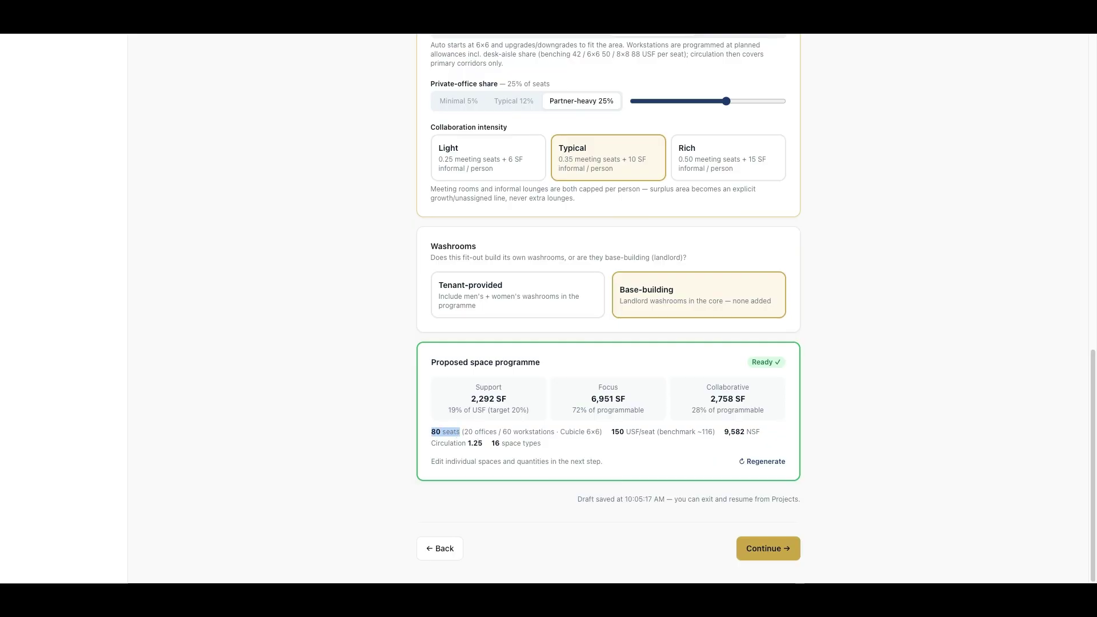
drag(469, 433, 546, 432)
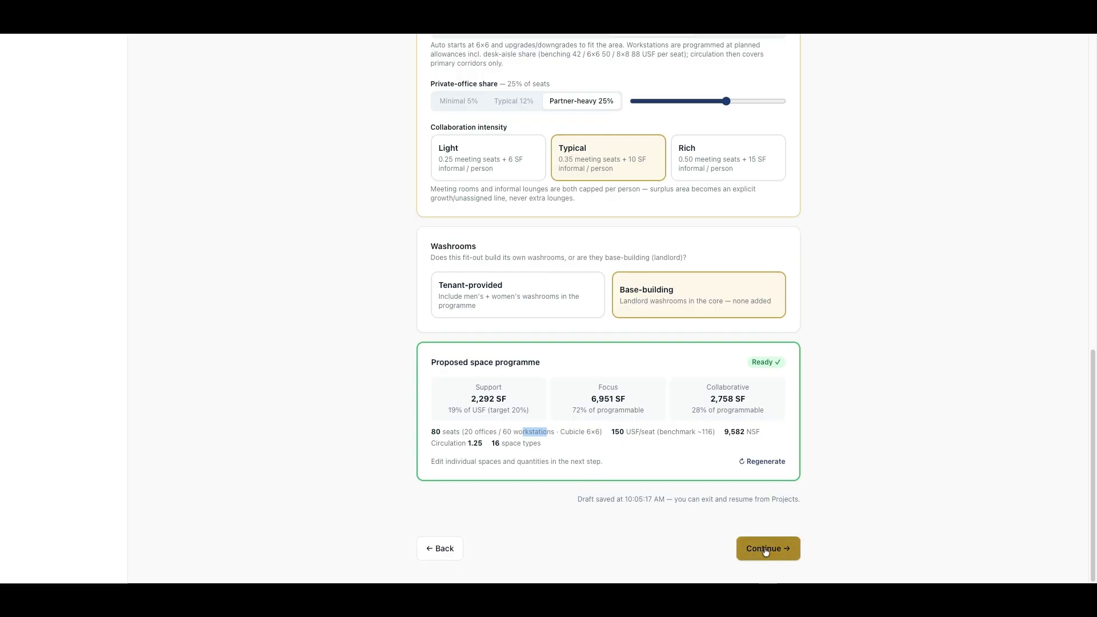
- Set the private-office share to Minimal 5% and regenerate the space programme with the new settings
scroll(496, 395, up, 1)
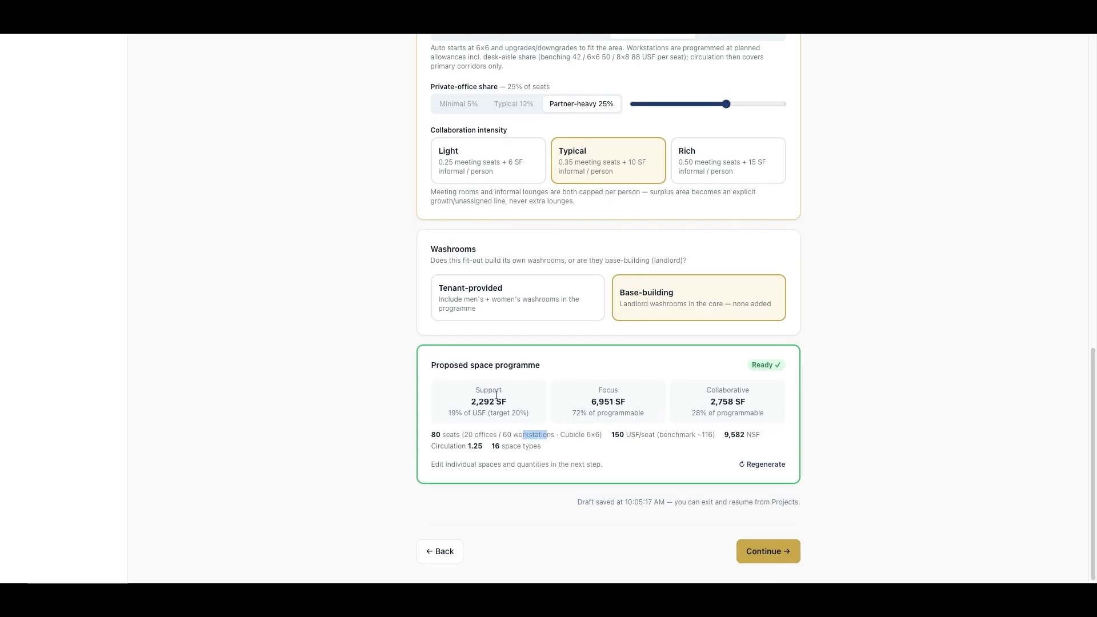
scroll(497, 395, up, 2)
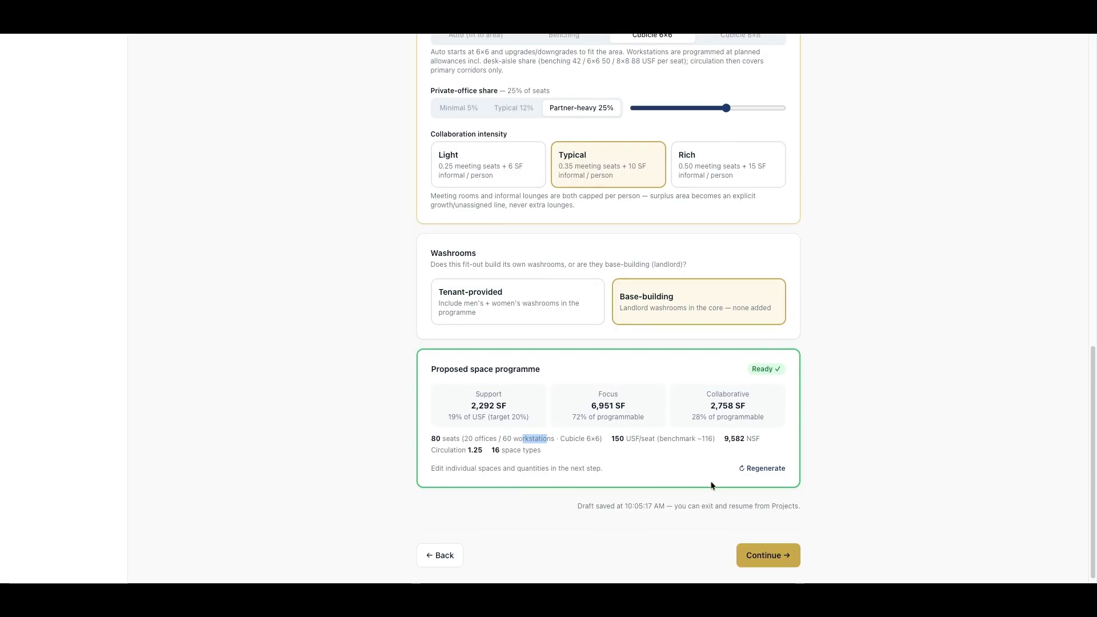
scroll(490, 156, up, 1)
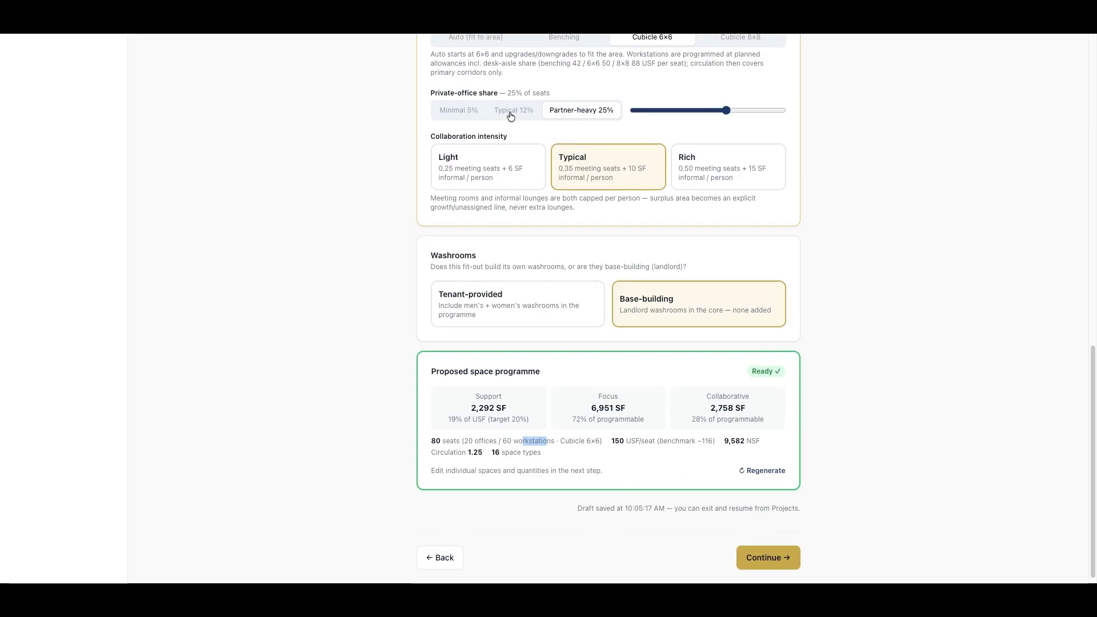
click(461, 111)
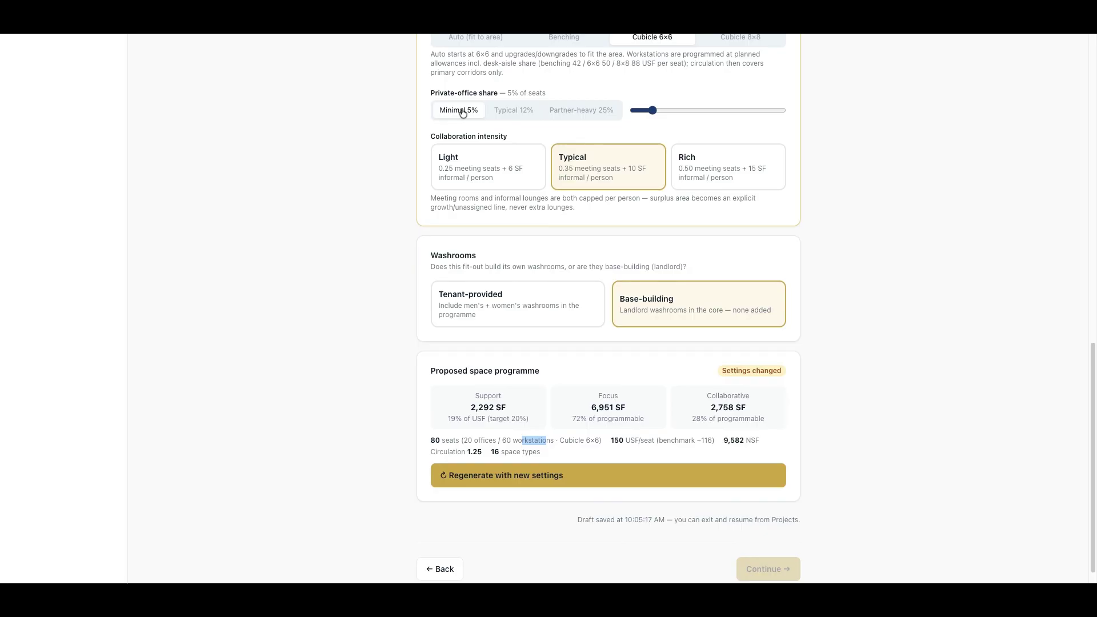
scroll(571, 400, down, 1)
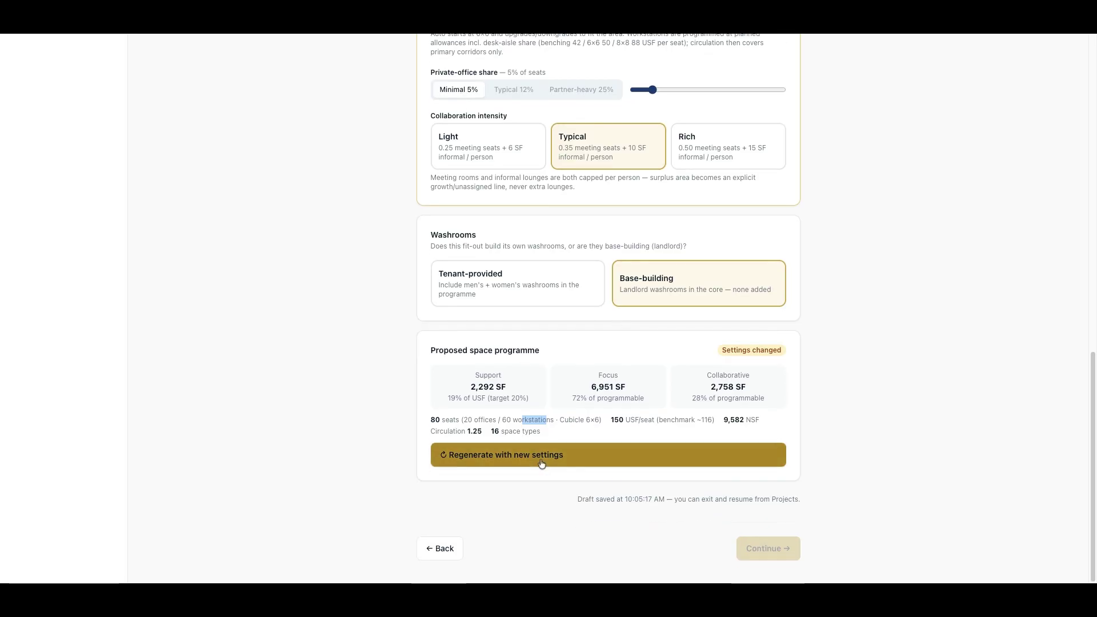
click(540, 462)
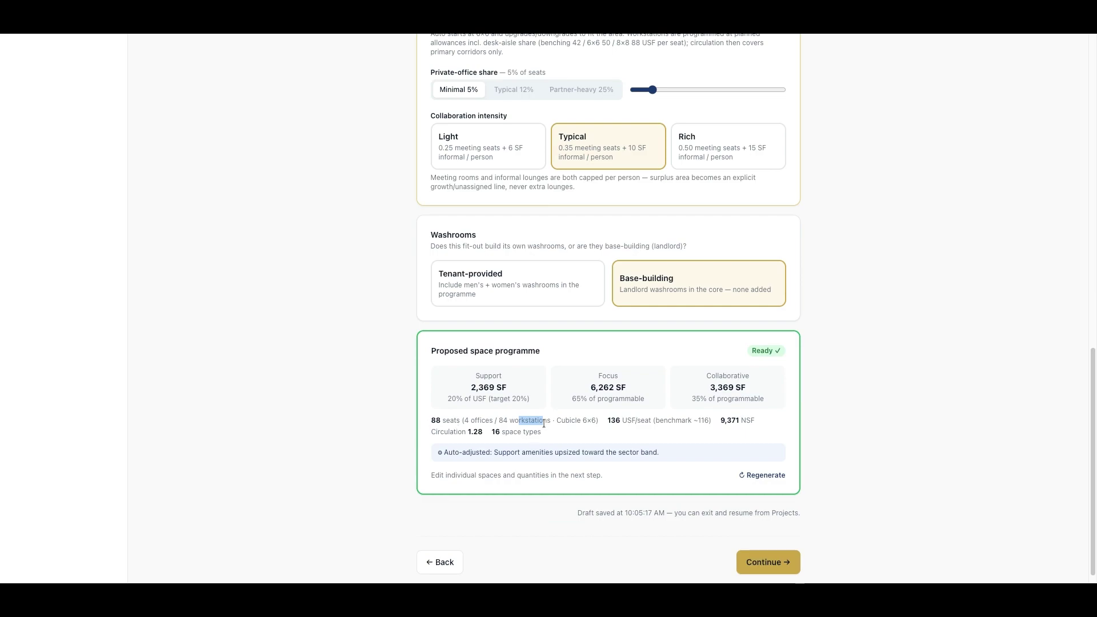
- Check the regenerated programme's office count and proceed to the Space Programme stage
drag(462, 421, 488, 423)
scroll(679, 409, up, 2)
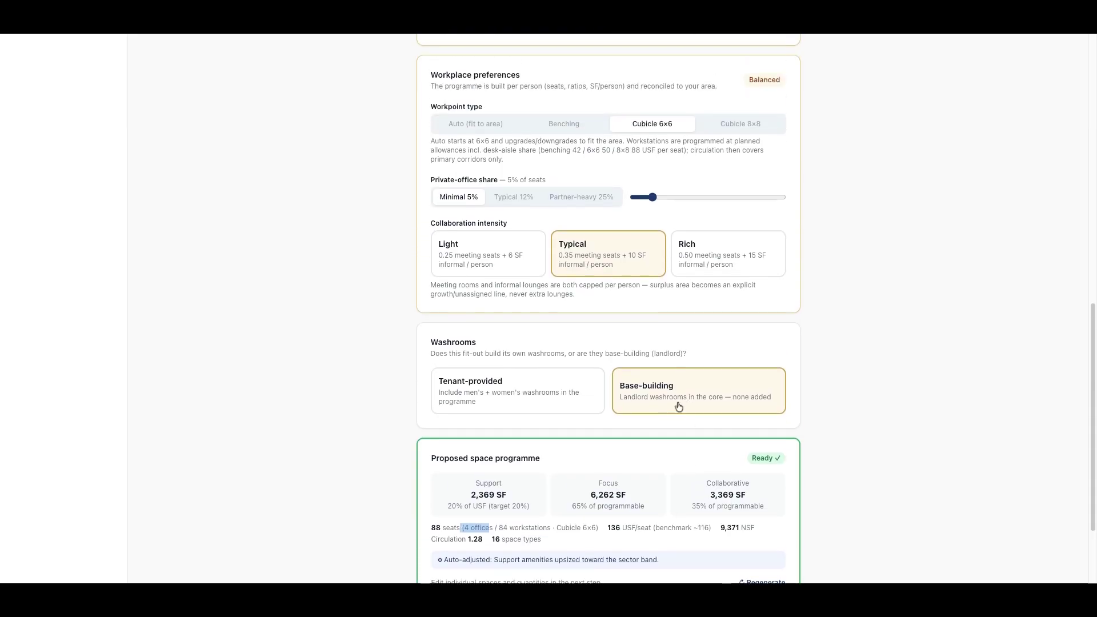
scroll(678, 408, down, 2)
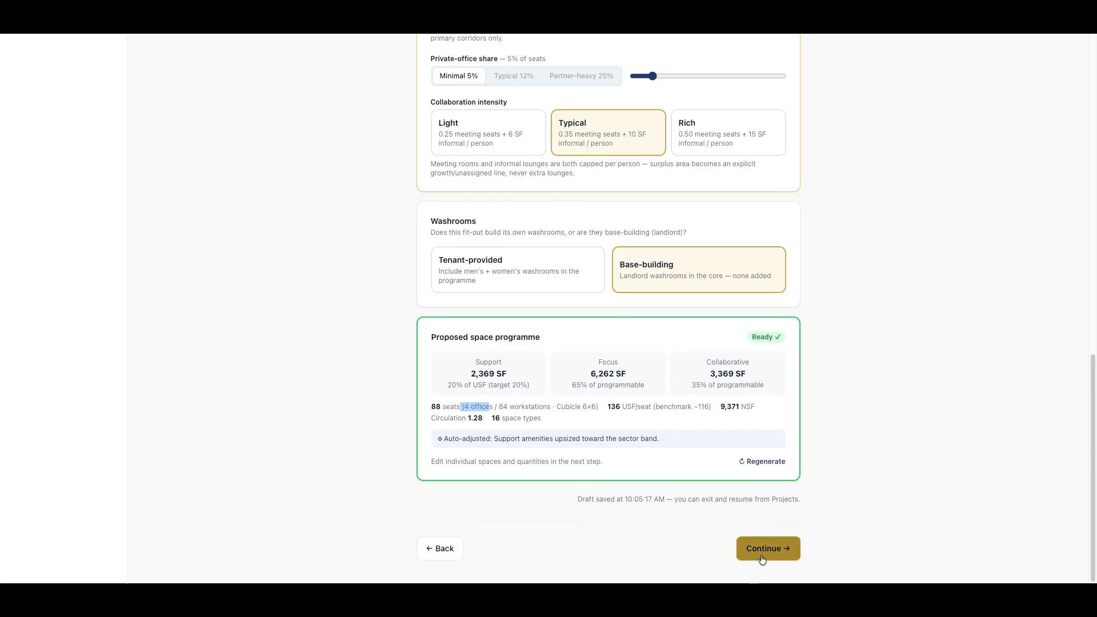
click(764, 555)
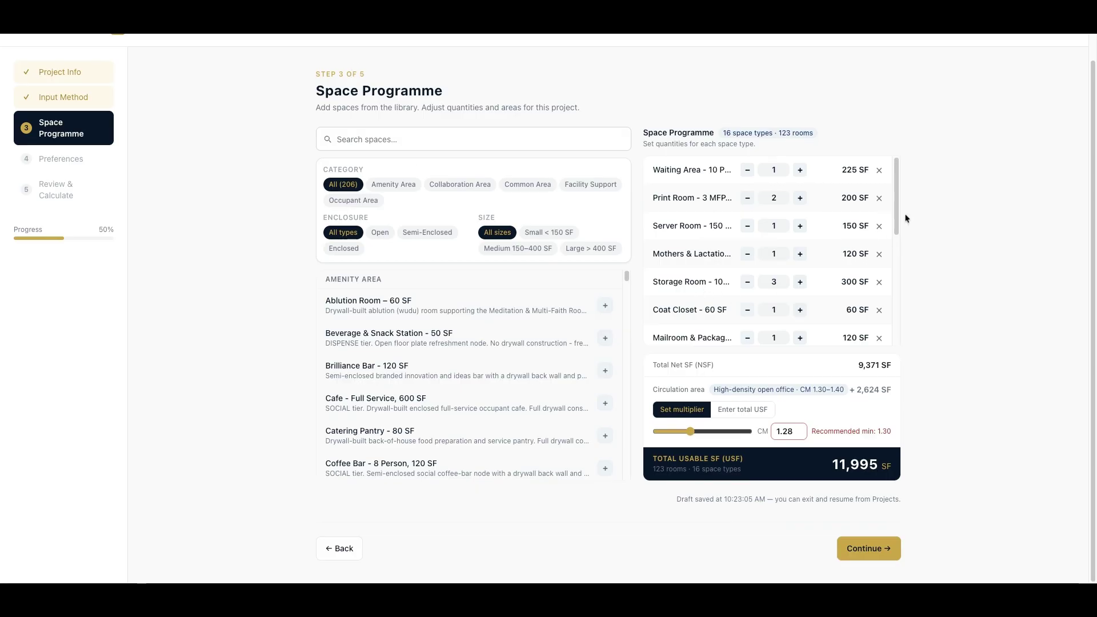
- Examine the generated list of space types with their quantities and areas
scroll(900, 216, down, 1)
scroll(900, 216, down, 5)
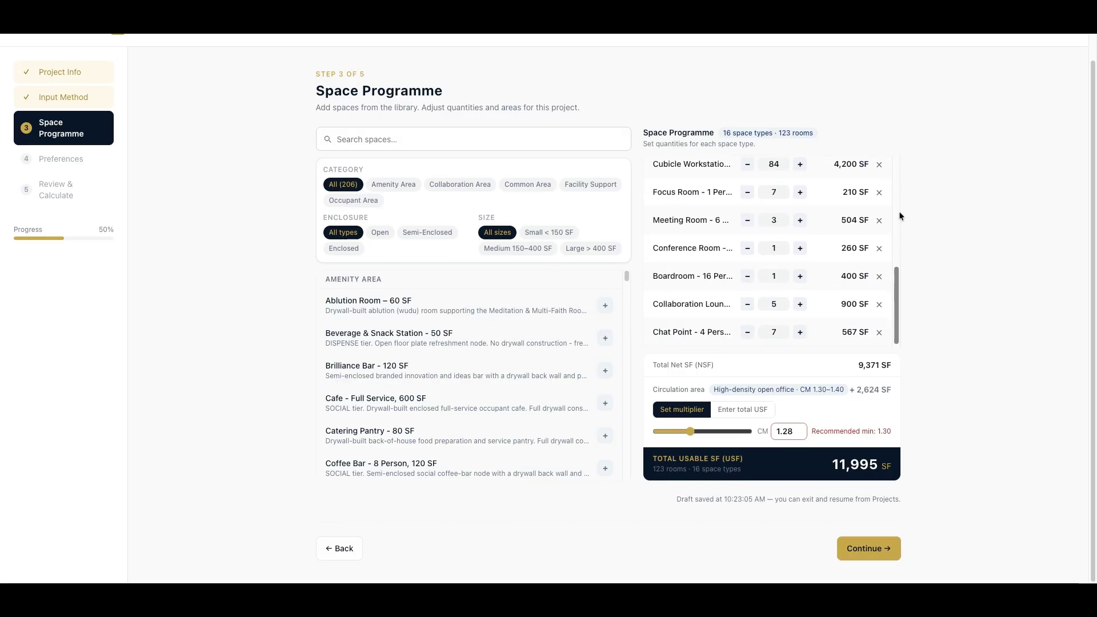
scroll(900, 216, up, 6)
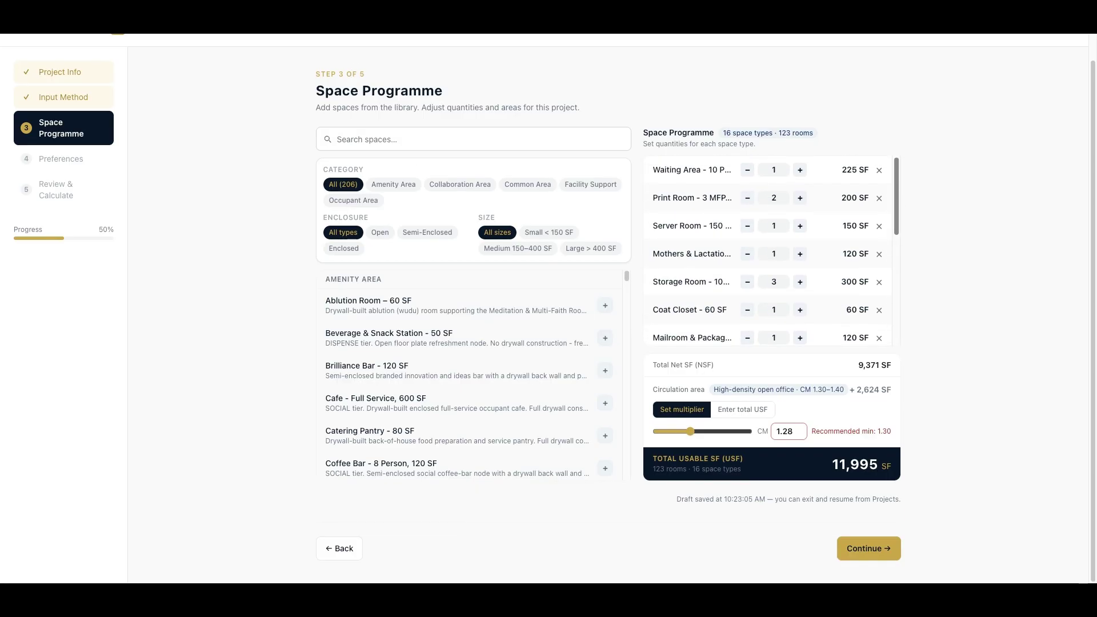
scroll(900, 216, down, 6)
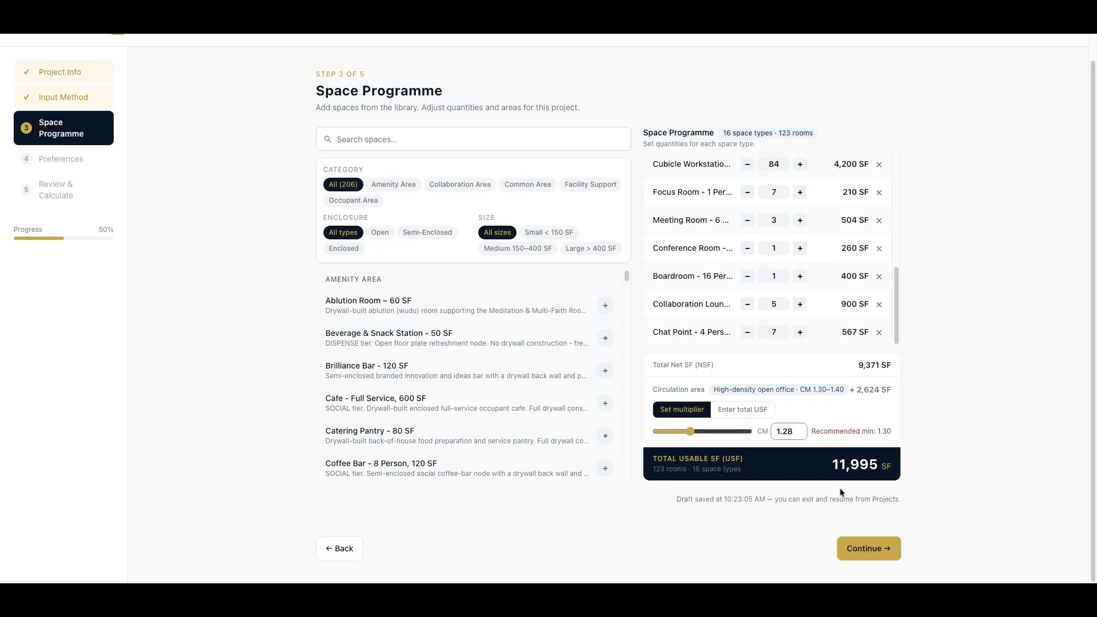
scroll(937, 331, up, 1)
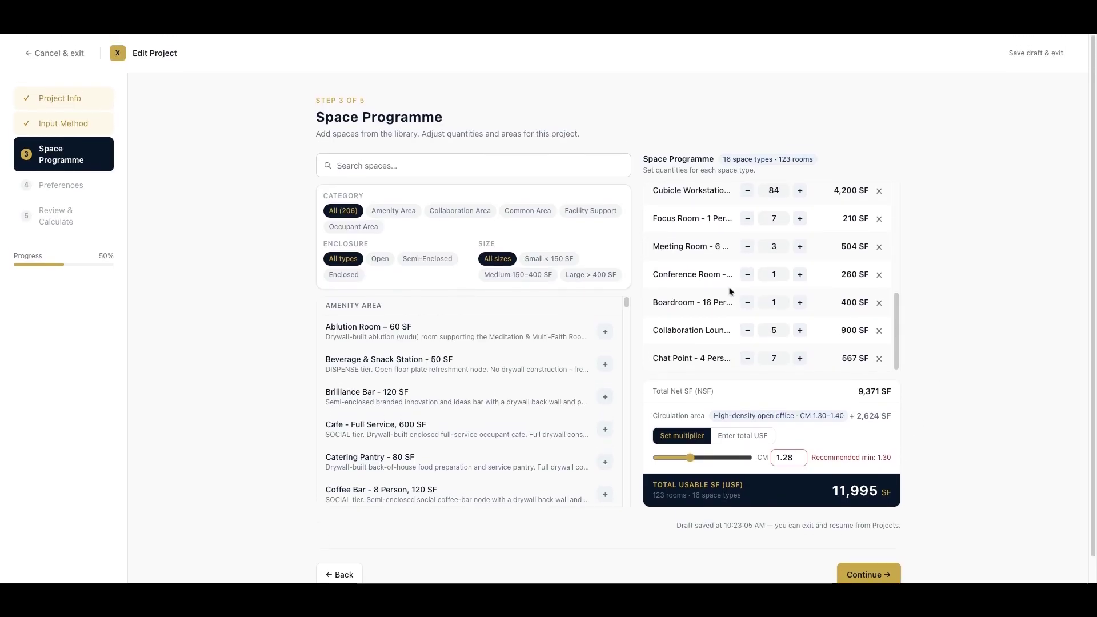
scroll(737, 298, up, 3)
scroll(762, 317, up, 4)
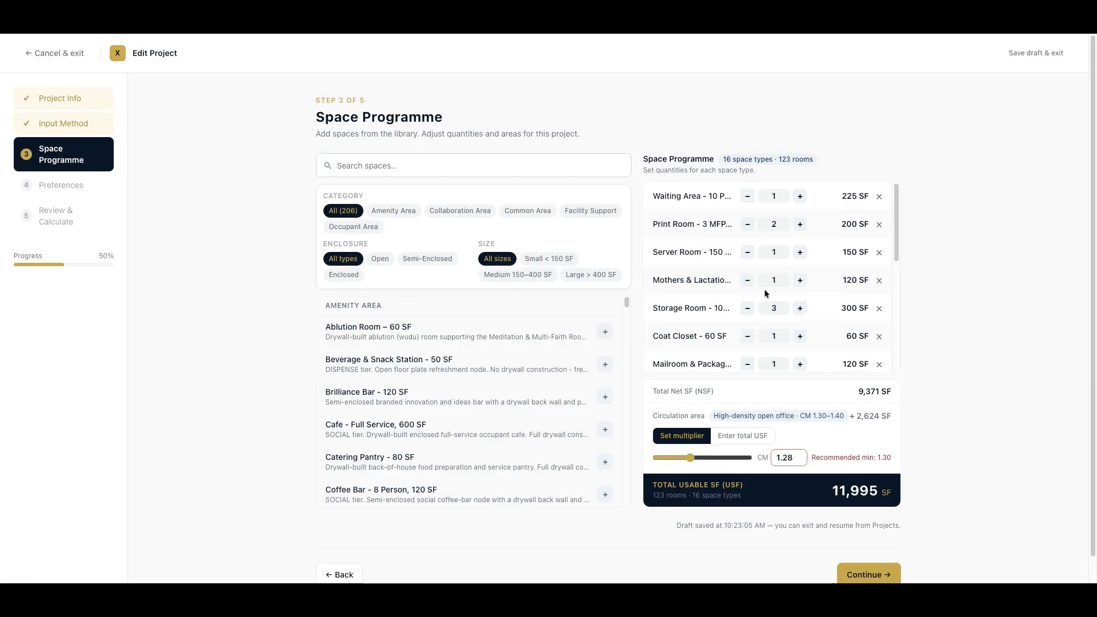
scroll(898, 239, down, 4)
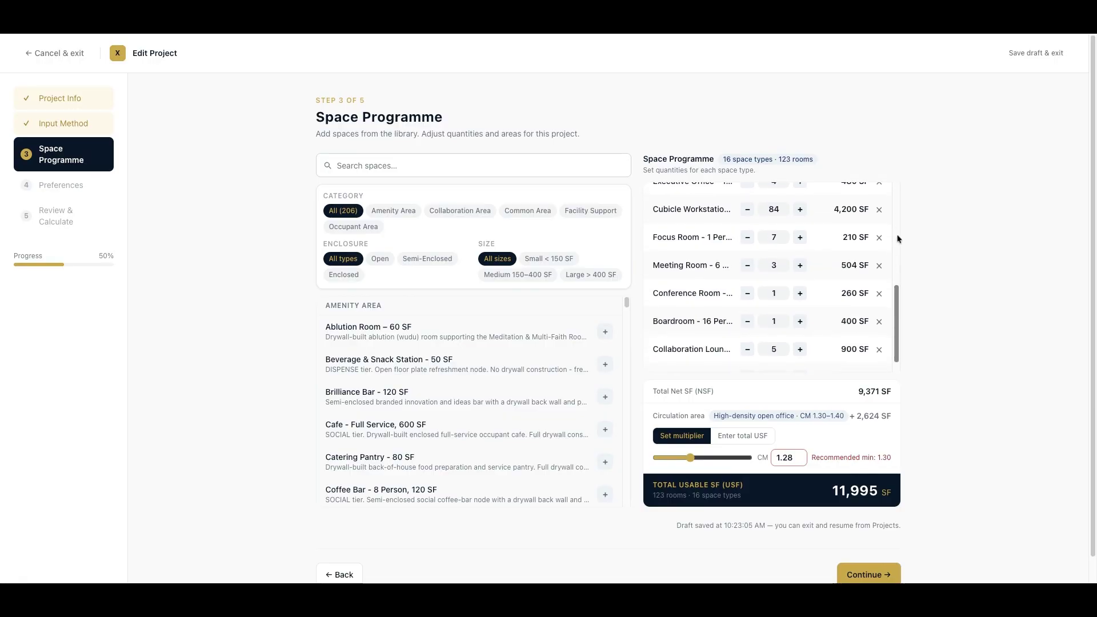
- Increase the quantity of cubicle workstations in the space programme to 86
scroll(898, 239, up, 2)
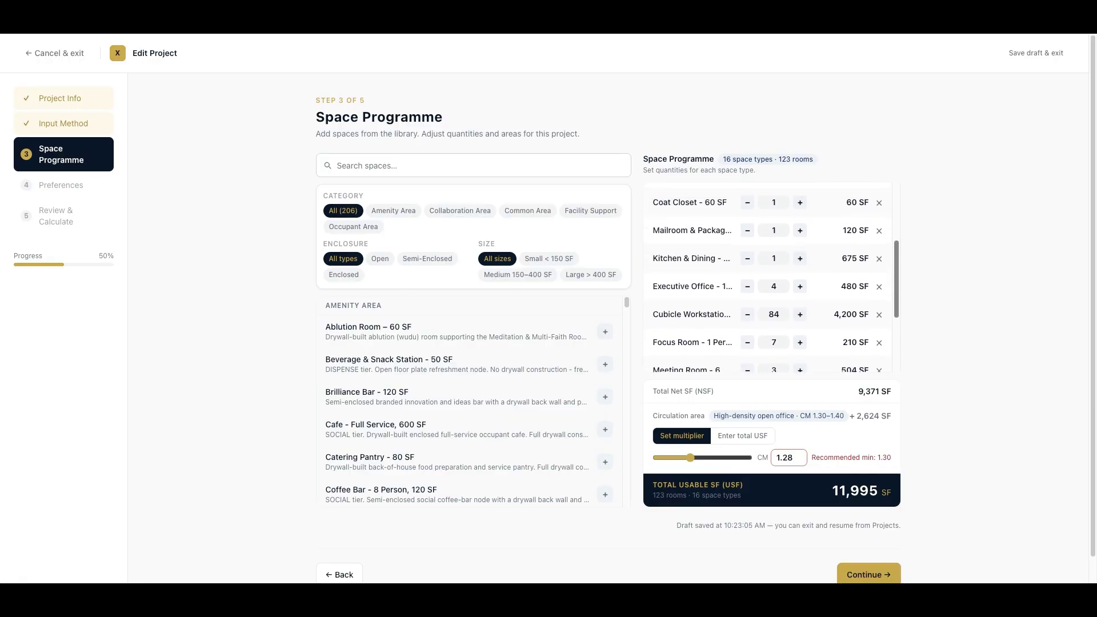
click(800, 316)
click(800, 316)
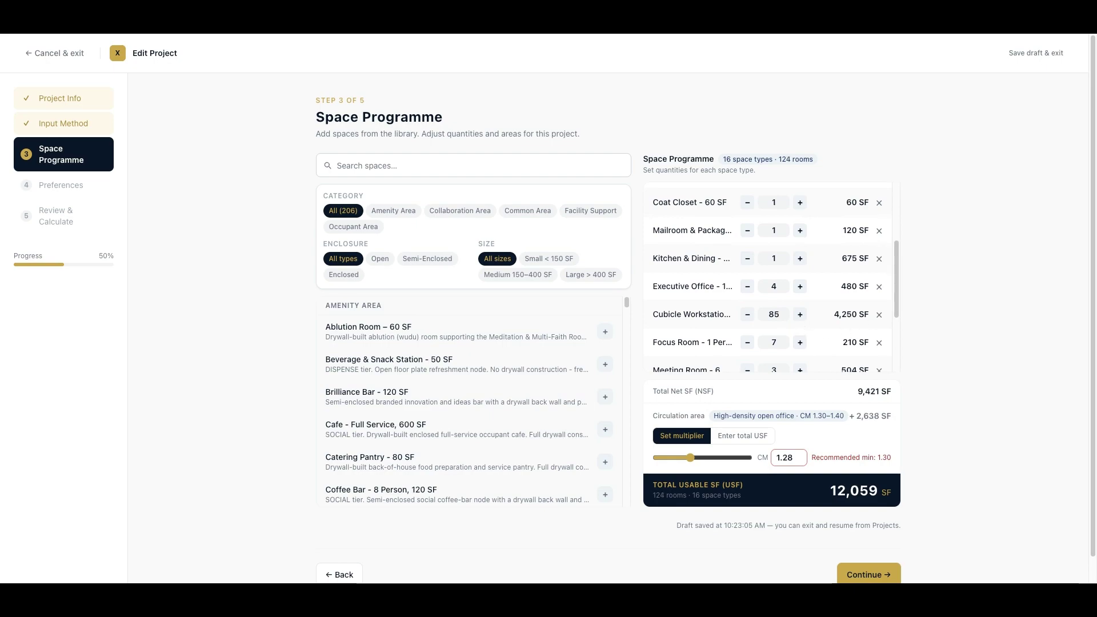
- Base the circulation area on a known total instead of a multiplier, entering 12000 SF as total USF
scroll(852, 386, down, 1)
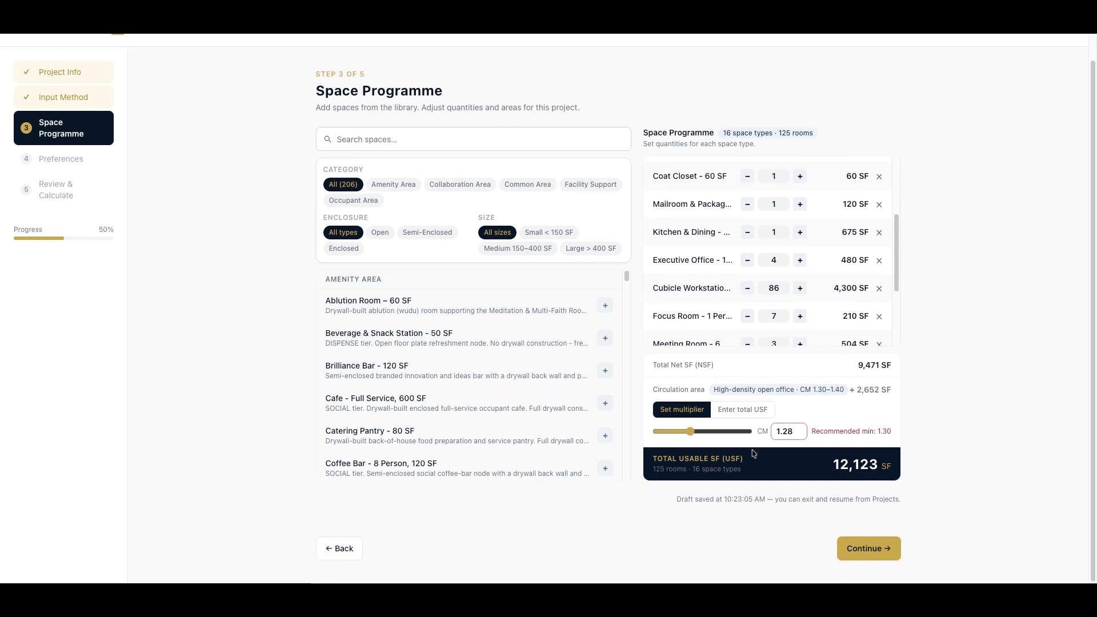
click(743, 410)
click(753, 434)
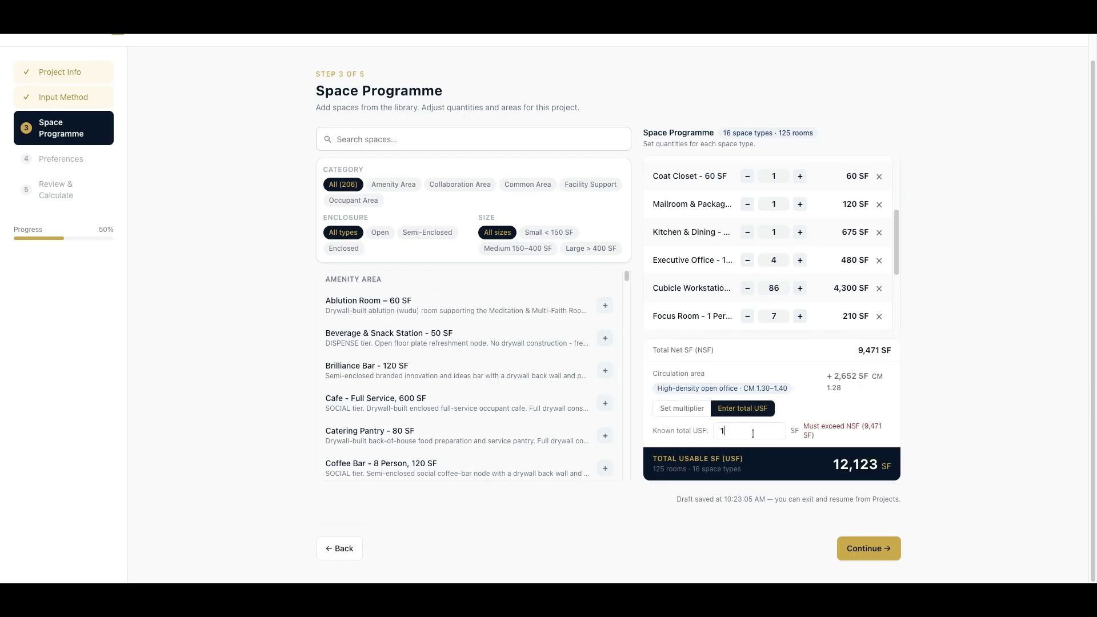
text(12000)
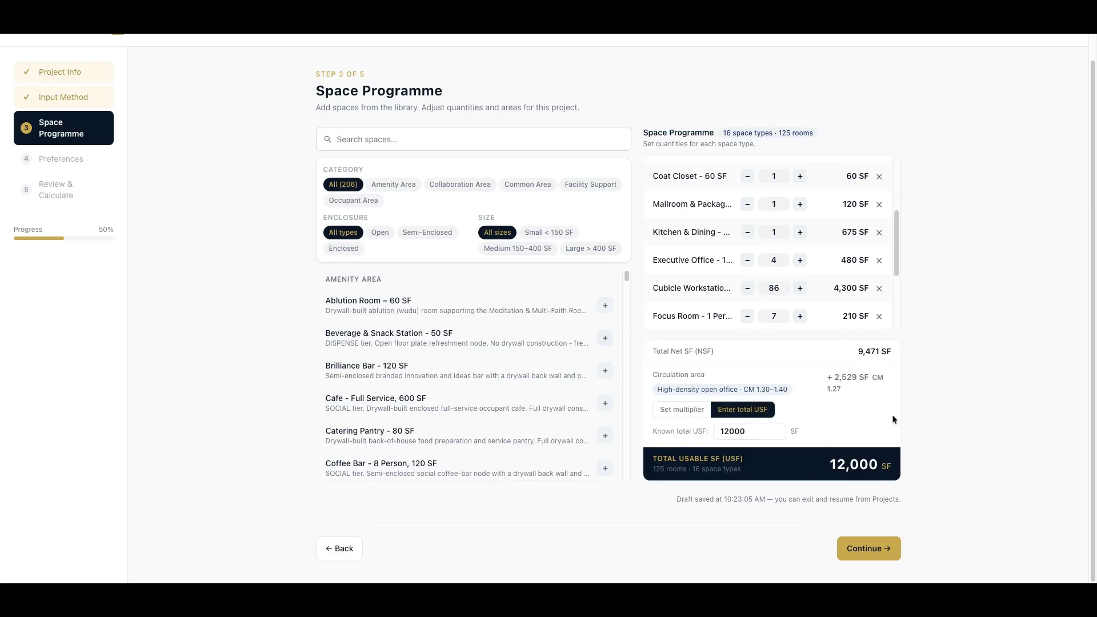
scroll(788, 259, up, 1)
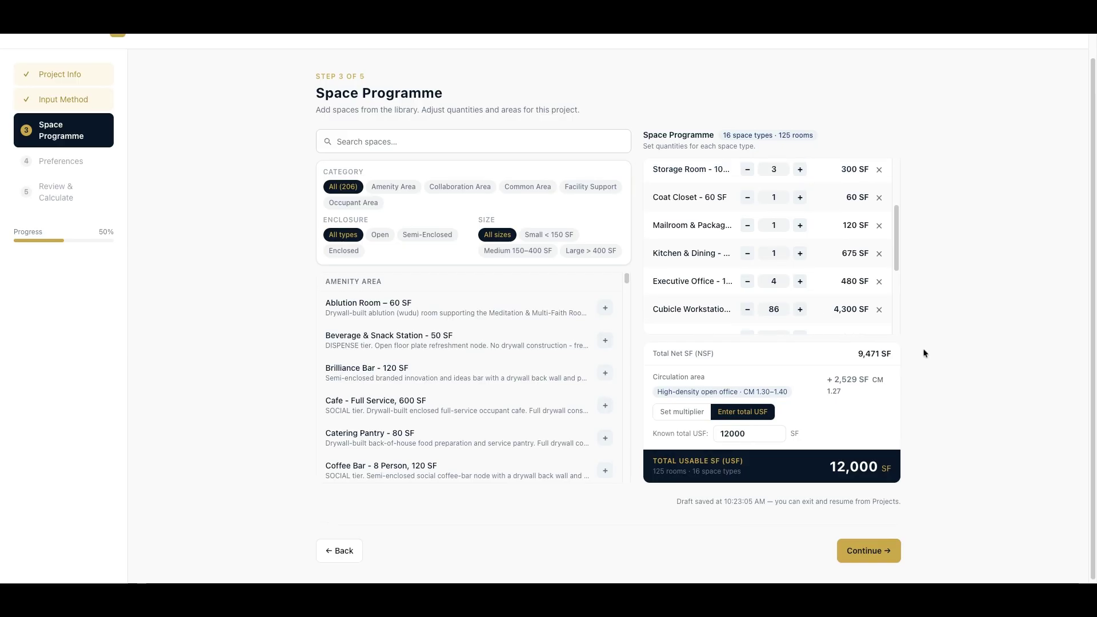
scroll(831, 441, up, 1)
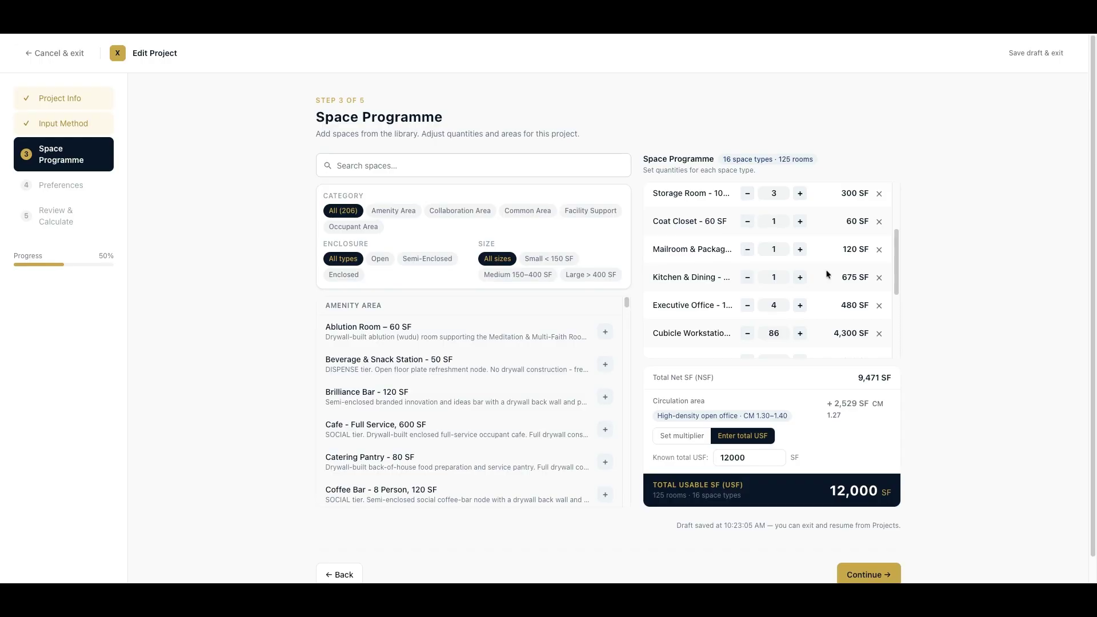
- Review the quantities and areas of all space types in the adjusted programme, from the waiting area through to the chat points
scroll(828, 274, up, 2)
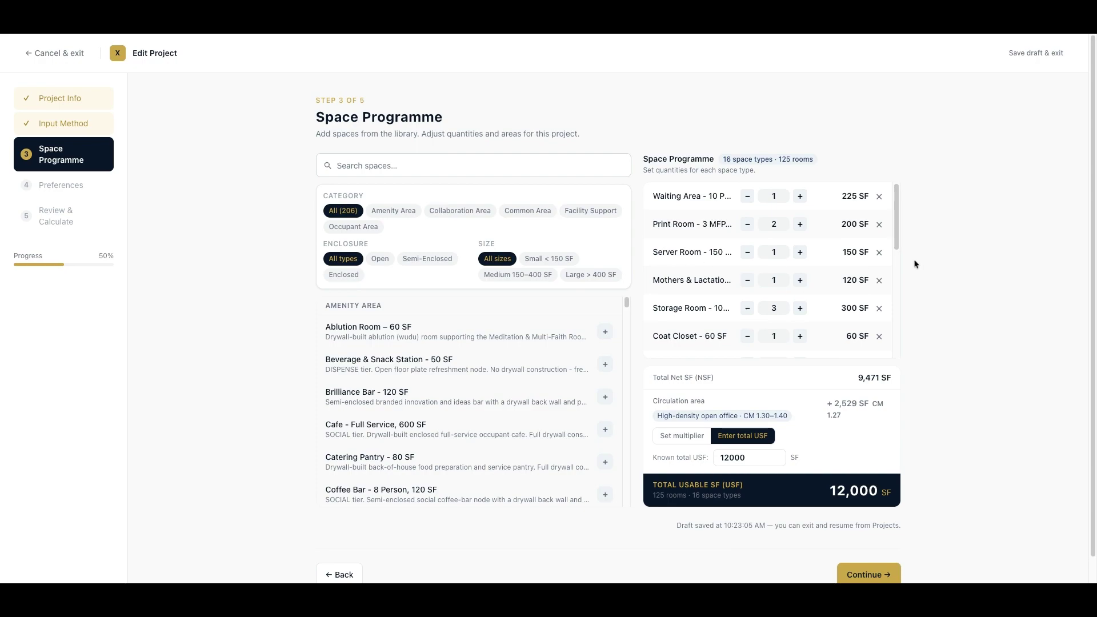
scroll(783, 302, down, 1)
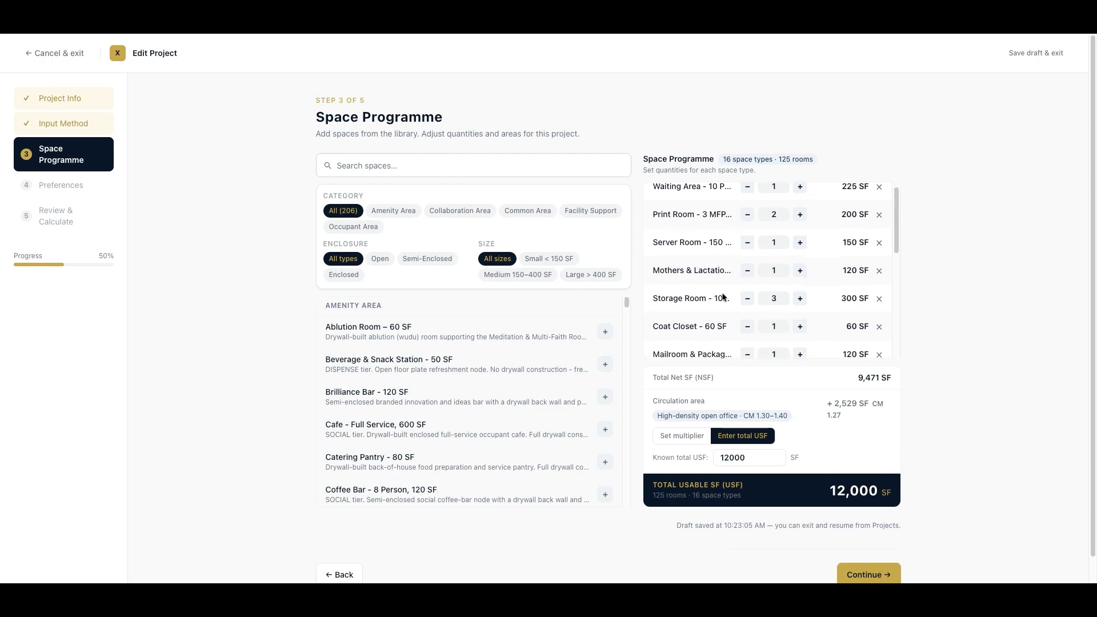
scroll(725, 297, down, 2)
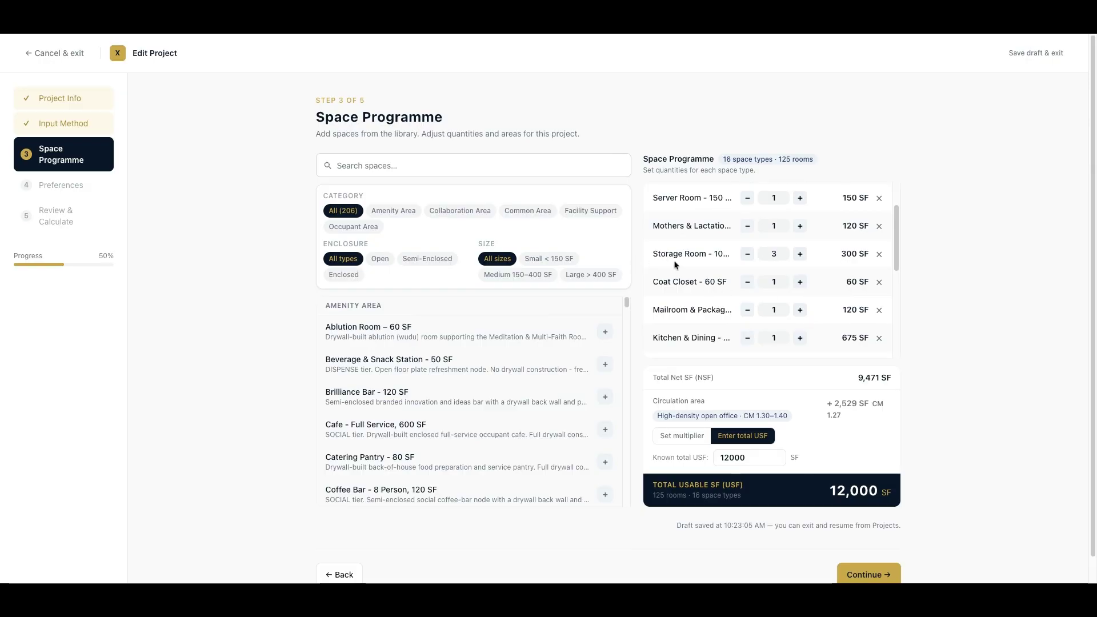
scroll(784, 287, down, 1)
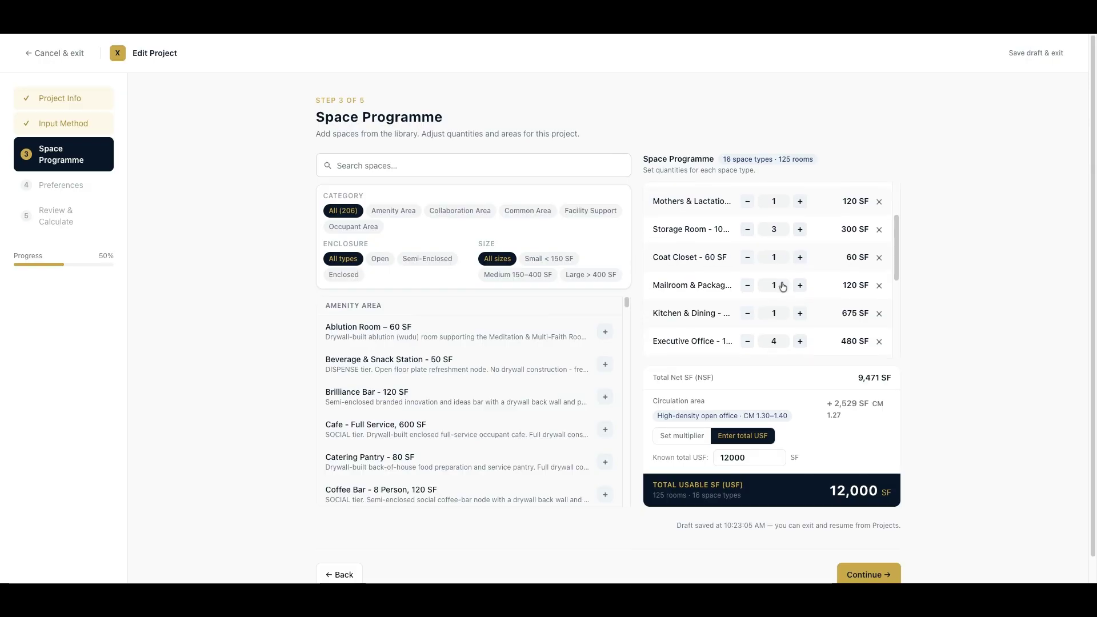
scroll(677, 259, down, 1)
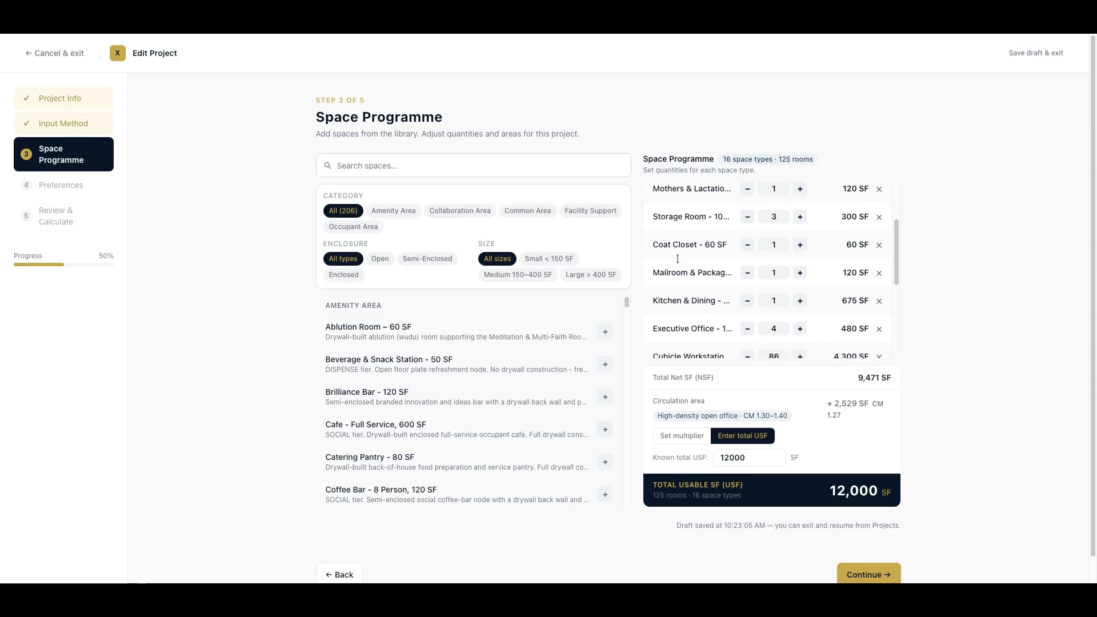
scroll(684, 309, down, 1)
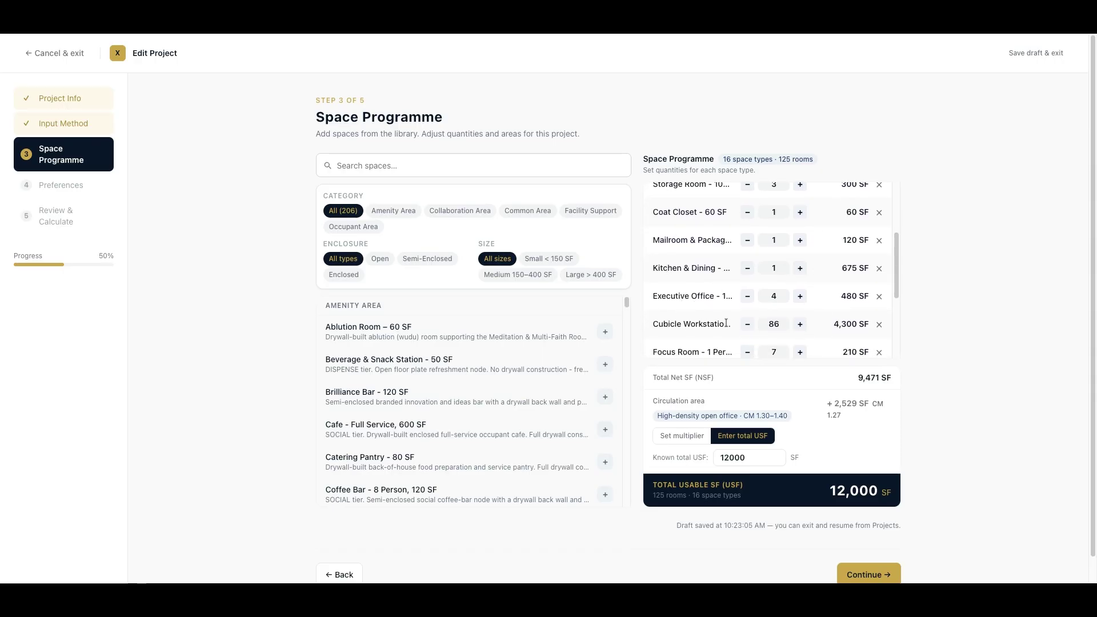
scroll(686, 325, down, 1)
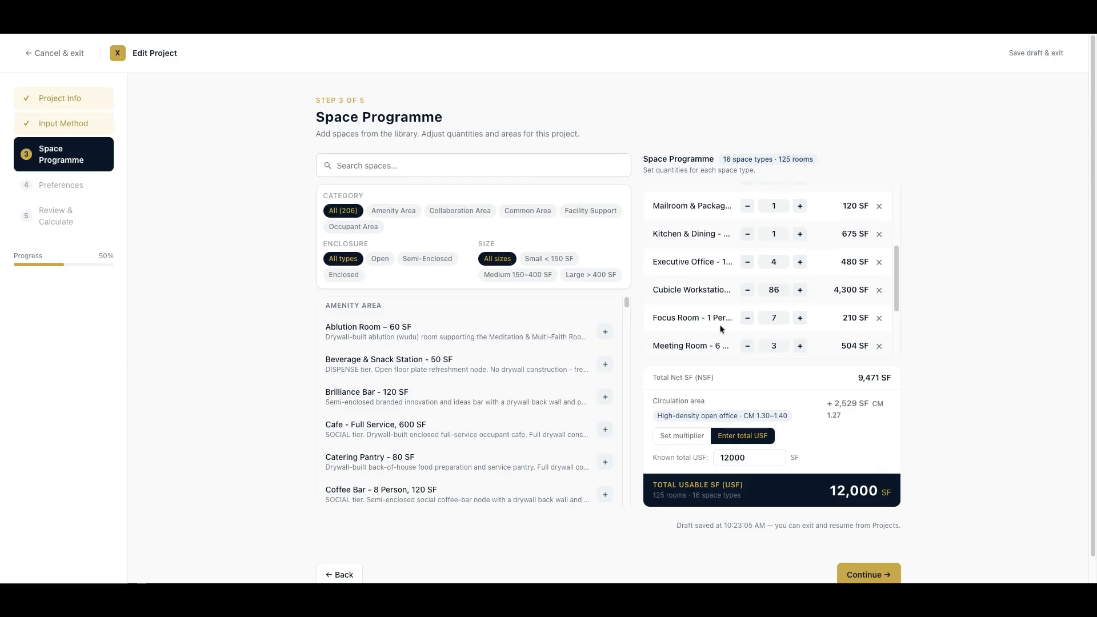
scroll(713, 338, down, 3)
scroll(692, 304, down, 1)
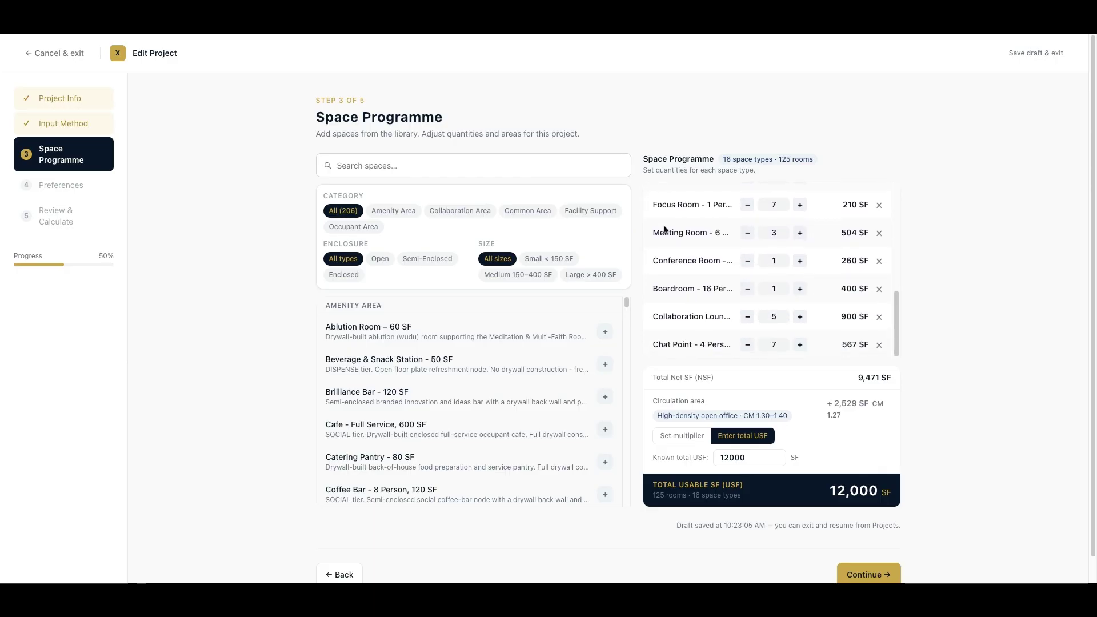
scroll(698, 314, down, 1)
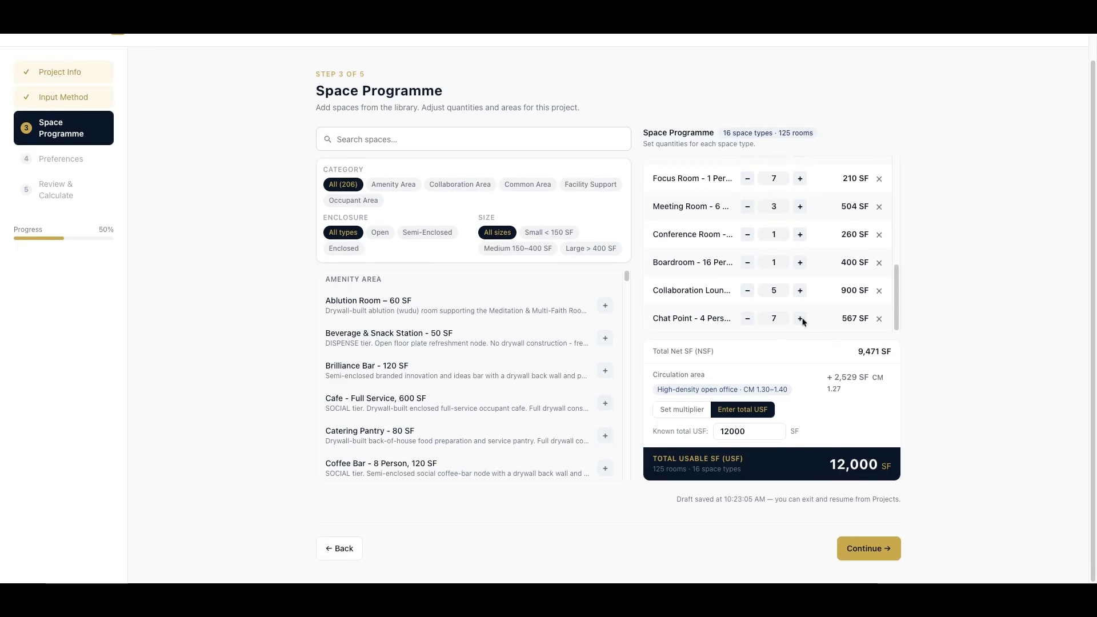